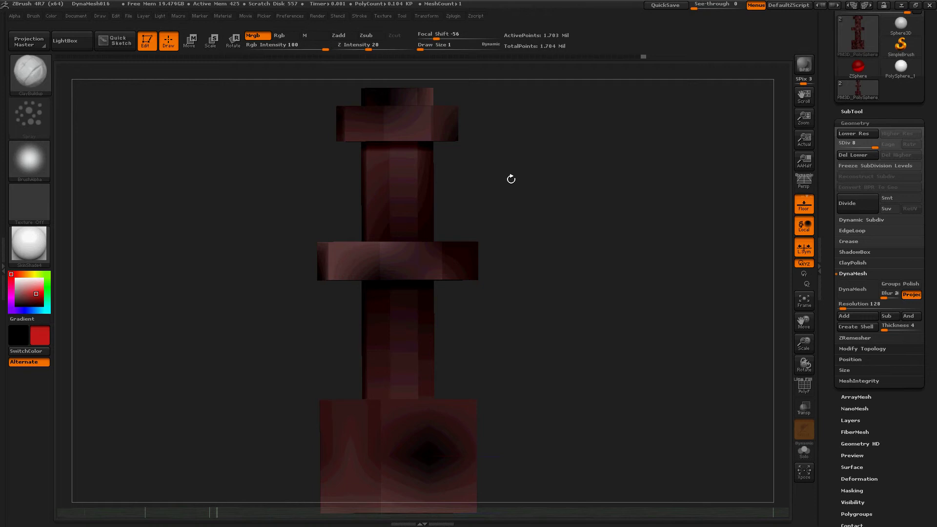
- Make the PM3D_PolySphere_1 subtool the active one
left_click_drag(513, 195, 513, 200)
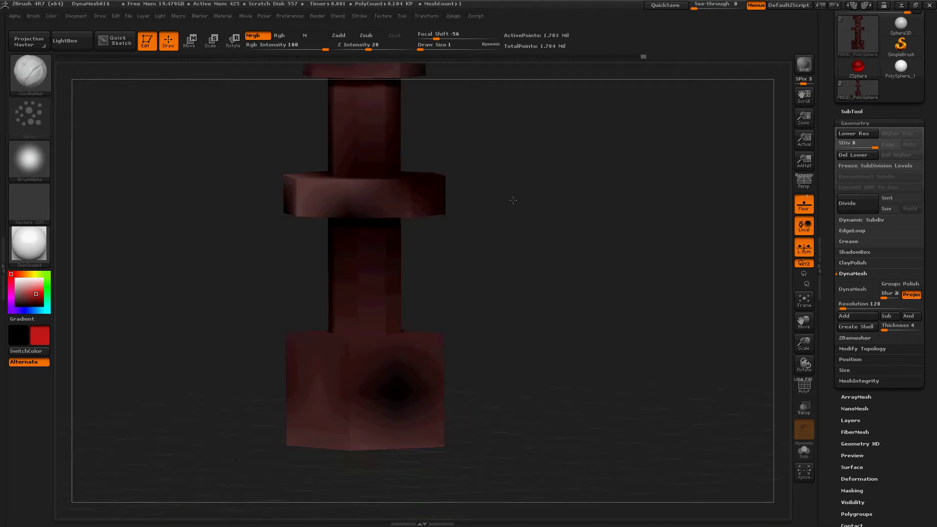
left_click_drag(473, 159, 500, 224)
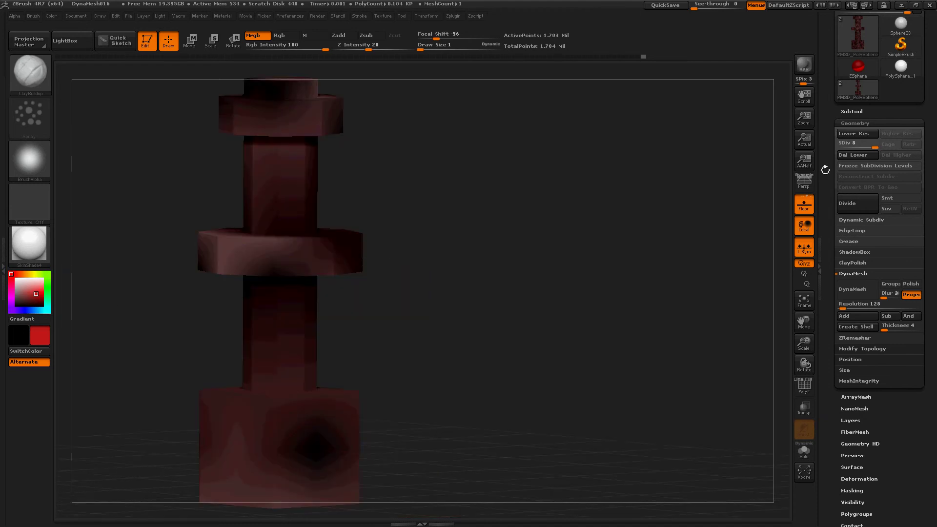
left_click(849, 112)
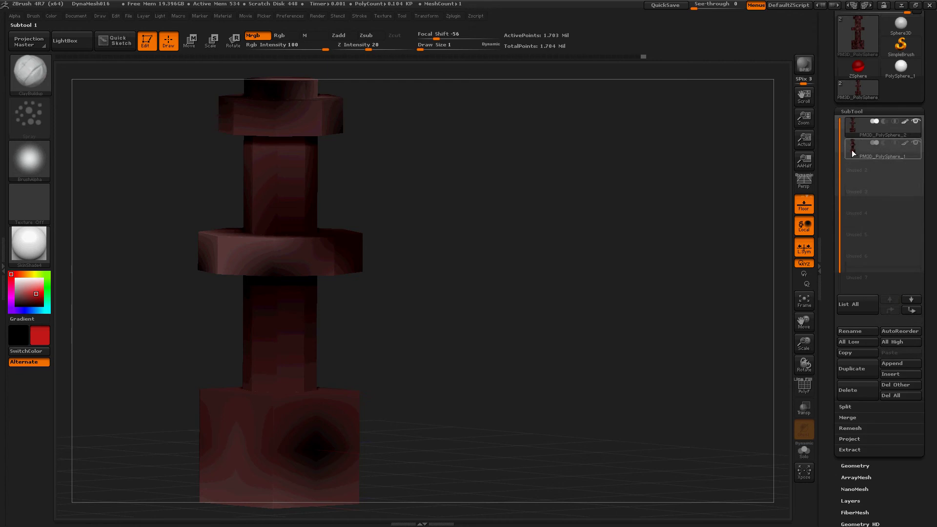
left_click(861, 144)
key("b")
key("z")
key("m")
key("b")
key("Escape")
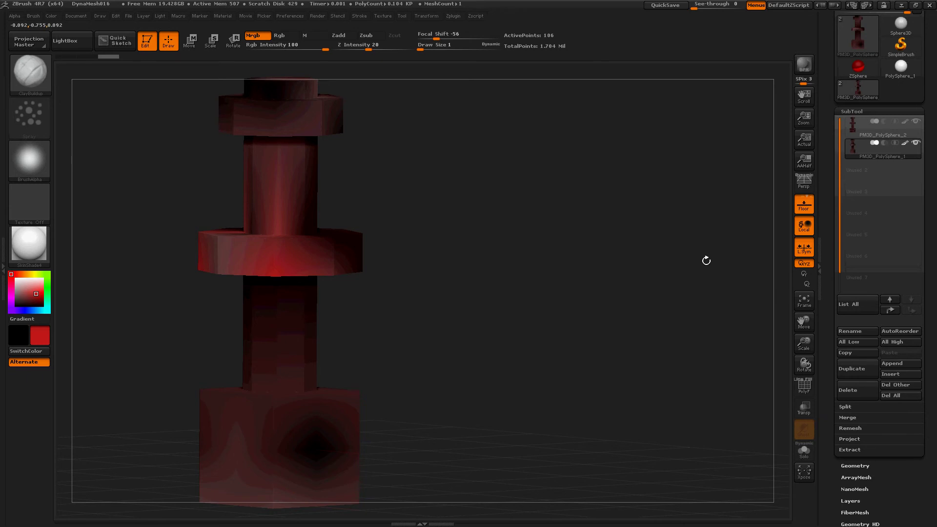
- Inspect the low-poly pillar's wireframe and polygroups with the polyframe display toggled on and off
left_click_drag(701, 260, 675, 265)
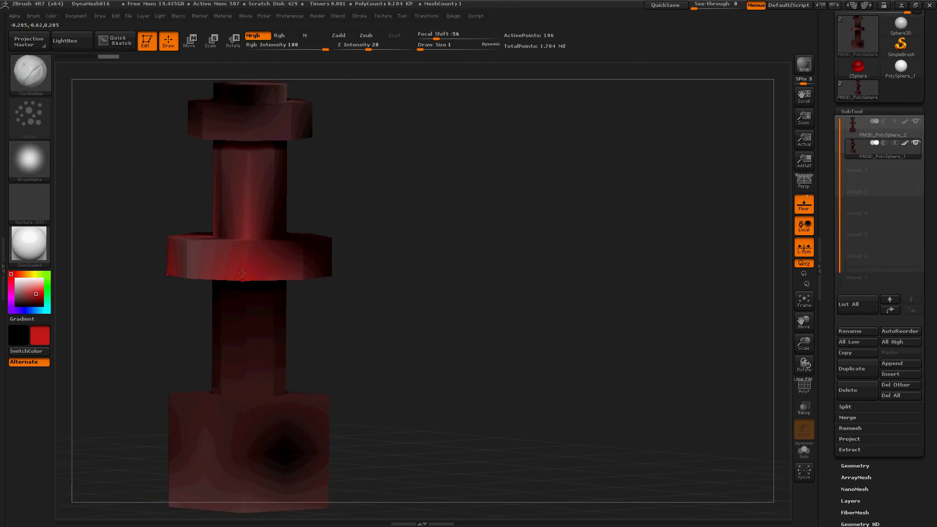
key("shift+f")
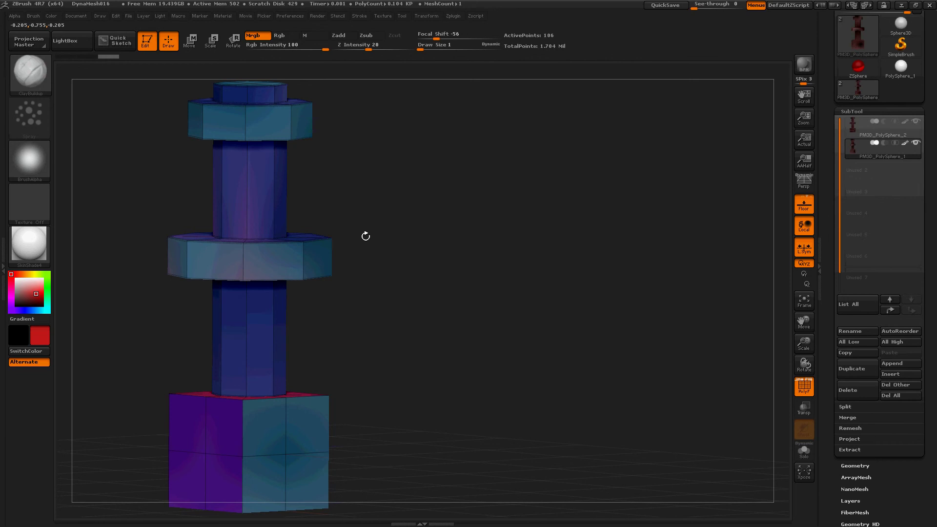
key("shift+f")
left_click_drag(617, 306, 484, 296, "alt")
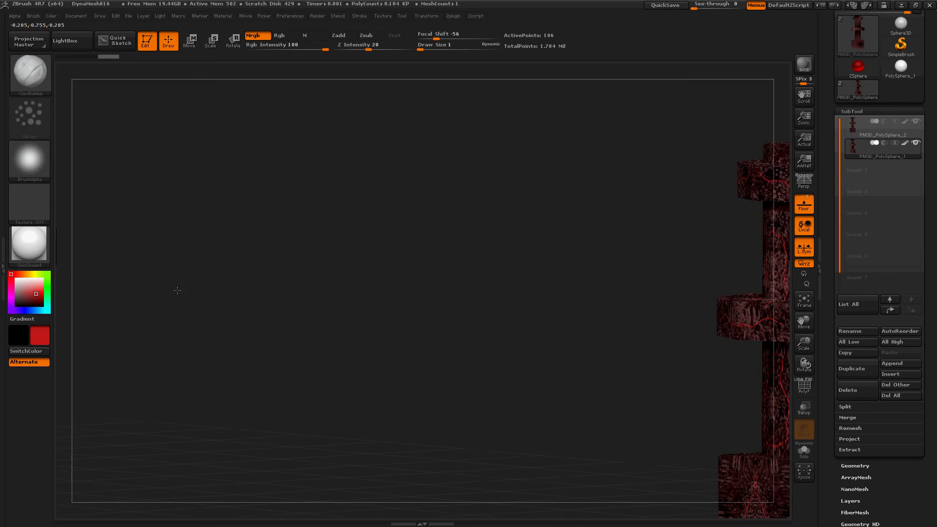
left_click_drag(173, 289, 34, 276, "alt")
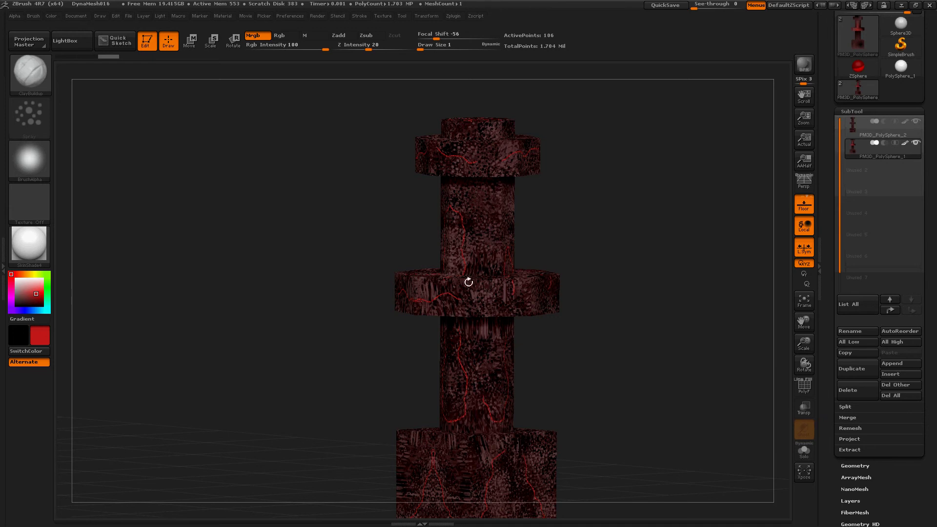
- Switch the active subtool back to PM3D_PolySphere_2
left_click(852, 466)
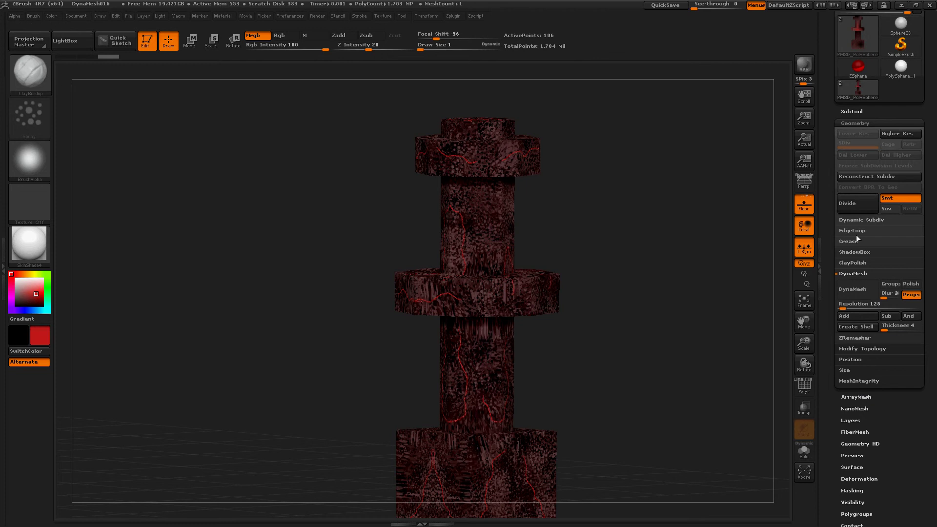
left_click(851, 111)
left_click(862, 127)
left_click_drag(829, 165, 829, 157)
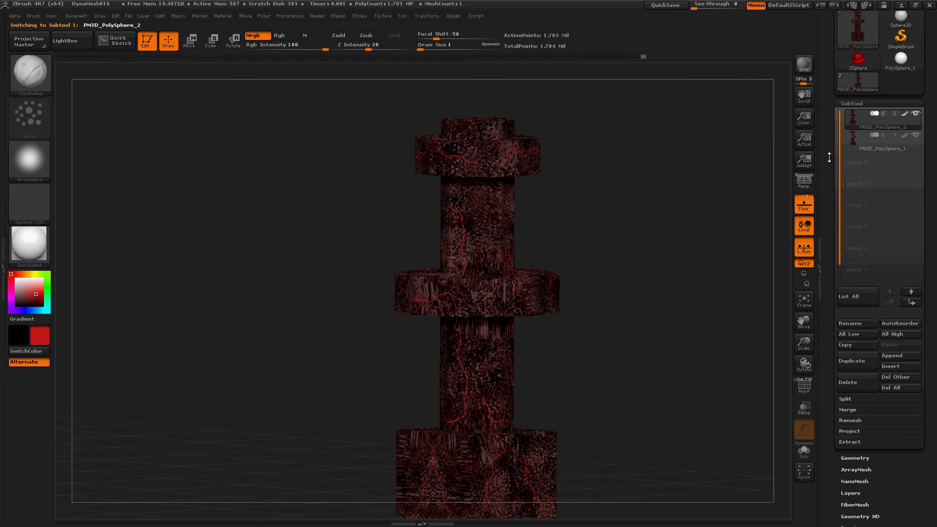
- Compare the pillar at subdivision levels 1 and 8, leaving it at level 1
left_click(855, 457)
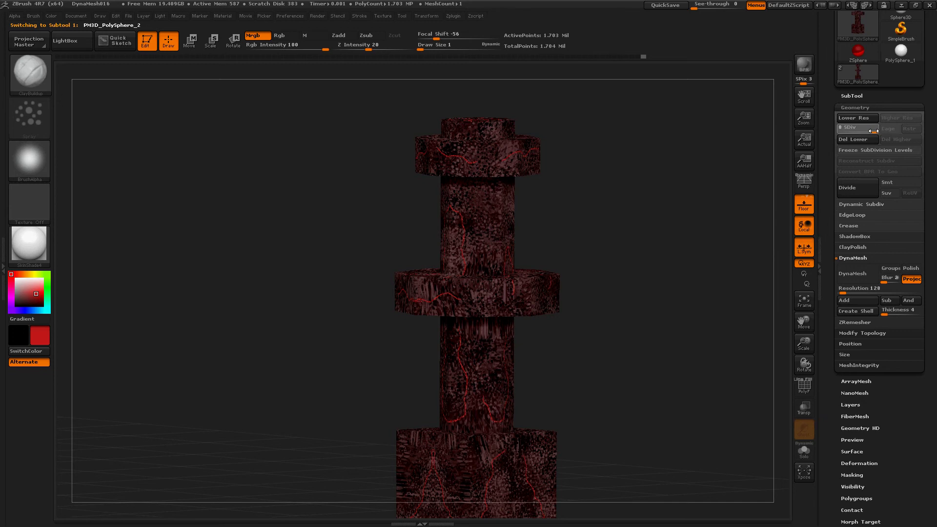
left_click_drag(858, 133, 841, 131)
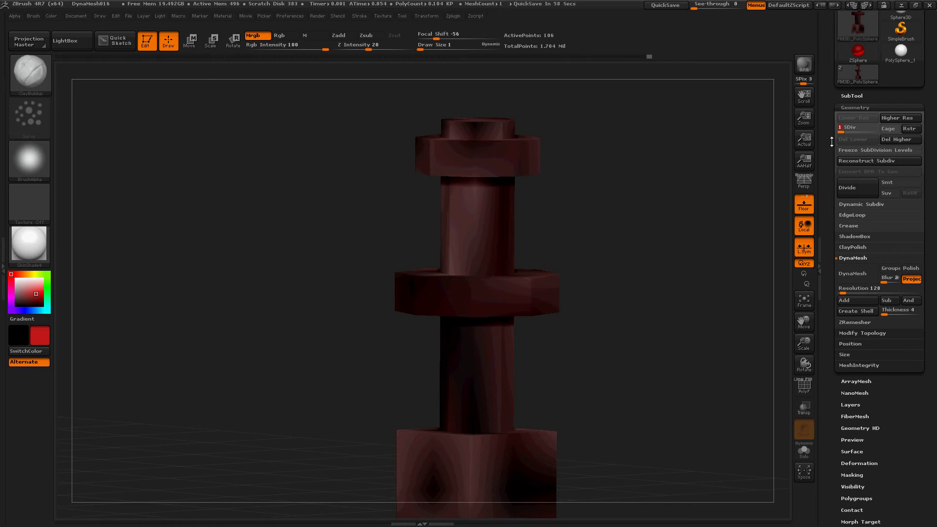
left_click_drag(845, 131, 875, 129)
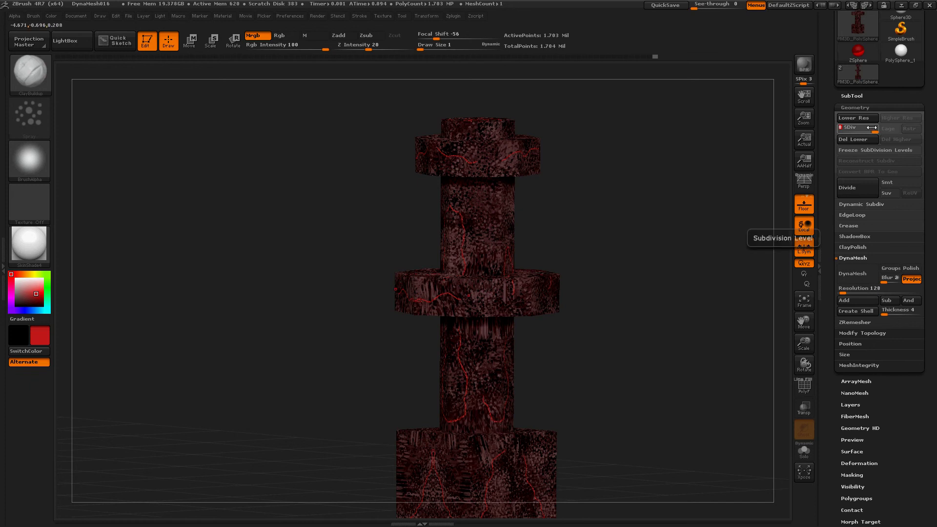
left_click_drag(860, 129, 837, 126)
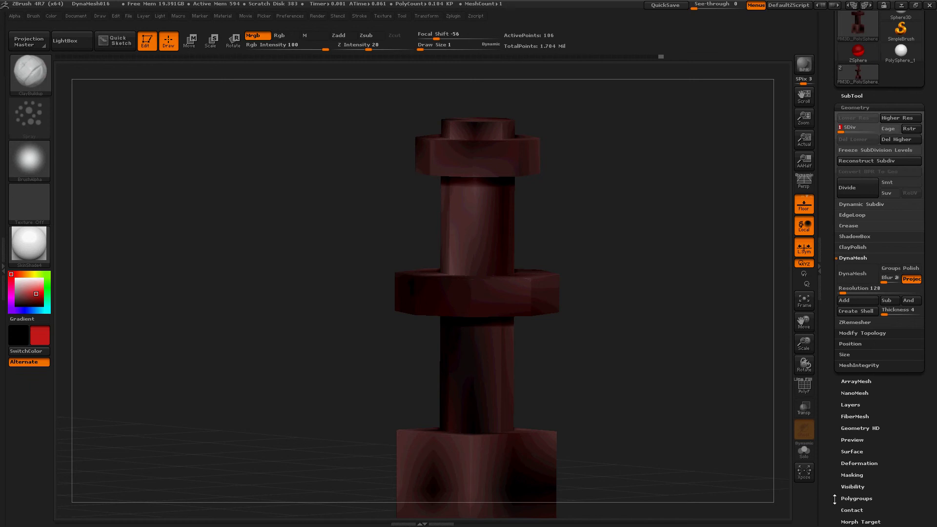
- Create planar UVs (Uvp) for the pillar at its lowest level and assign a new texture map to it
left_click_drag(833, 475, 833, 429)
left_click(849, 480)
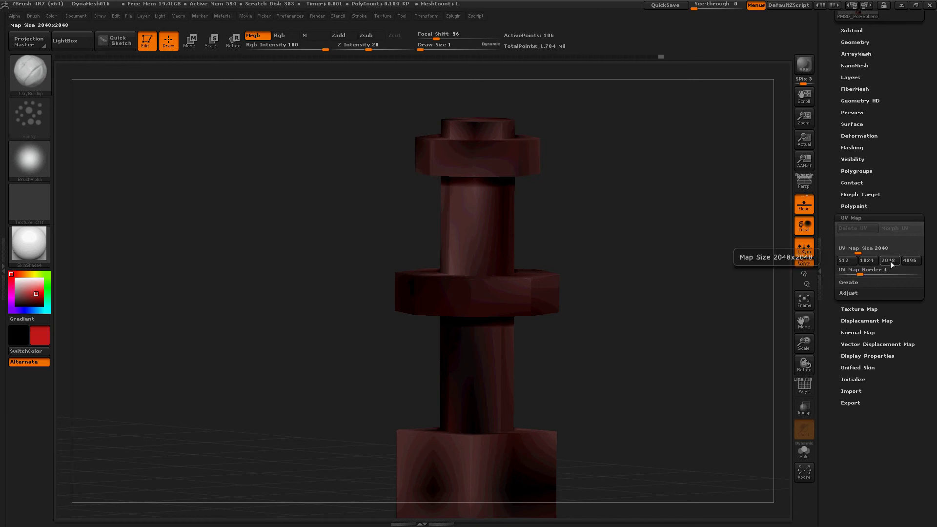
left_click(858, 283)
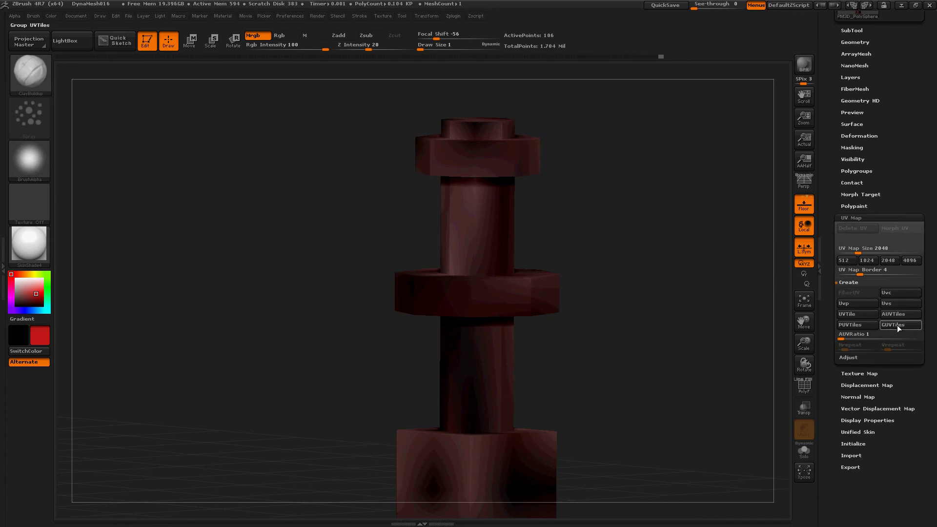
left_click(859, 303)
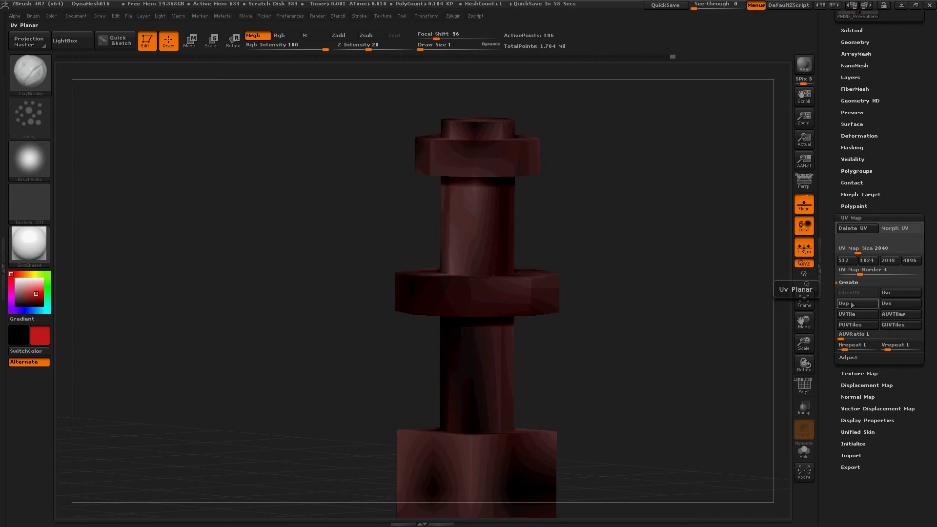
left_click(851, 373)
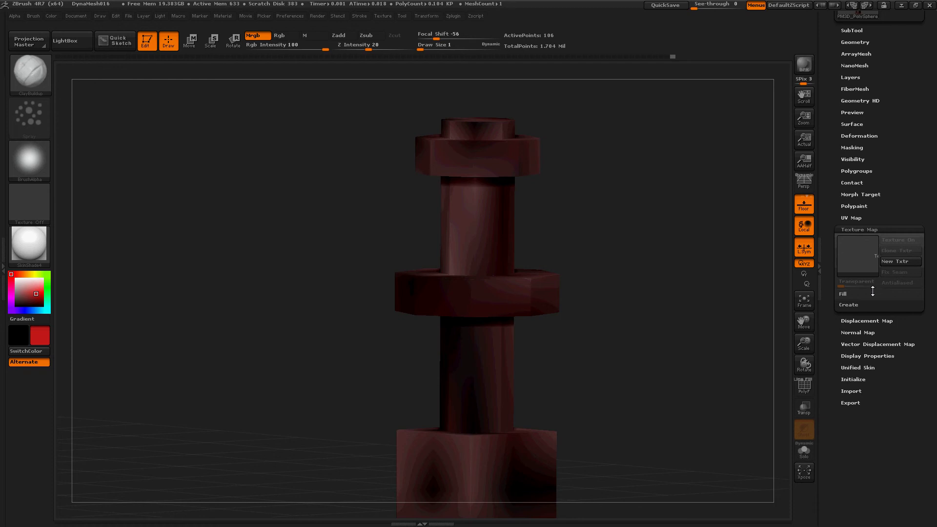
left_click(898, 262)
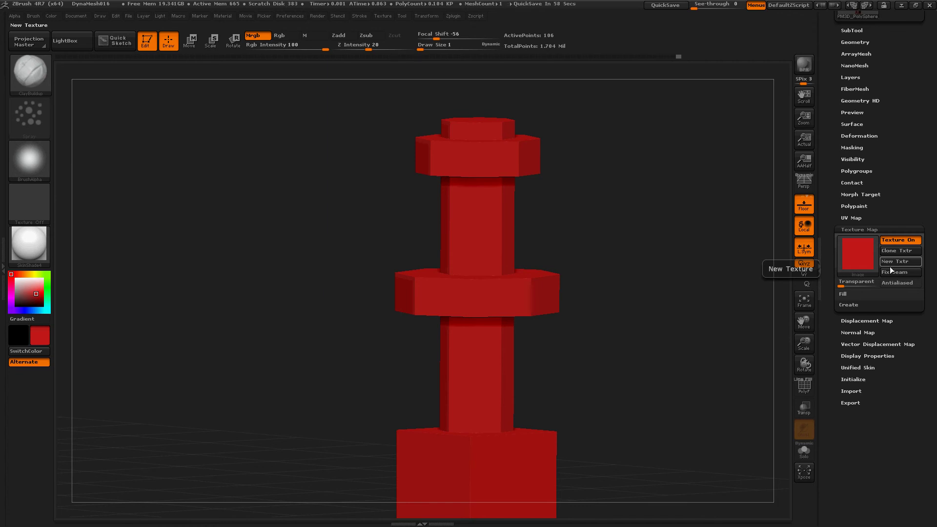
- Raise the pillar to subdivision level 8 and create a new texture map from its polypaint
left_click(854, 42)
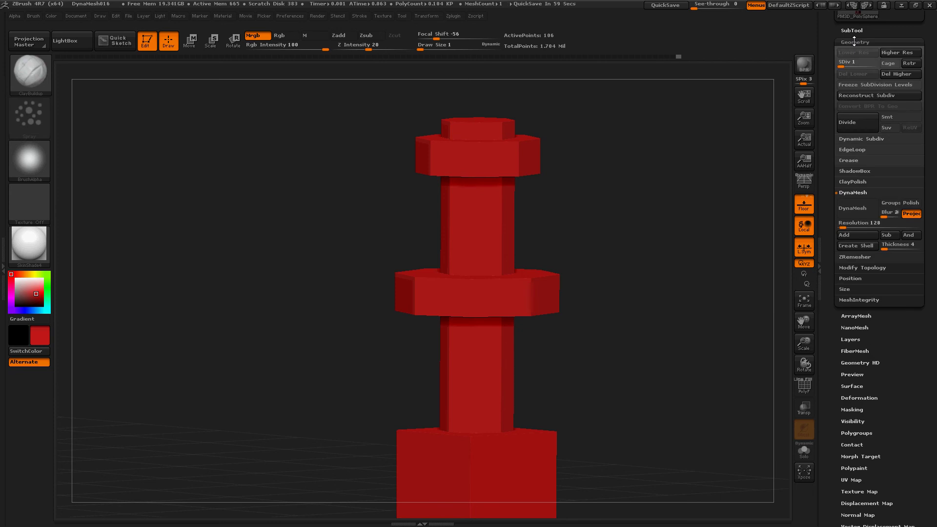
left_click_drag(841, 65, 878, 71)
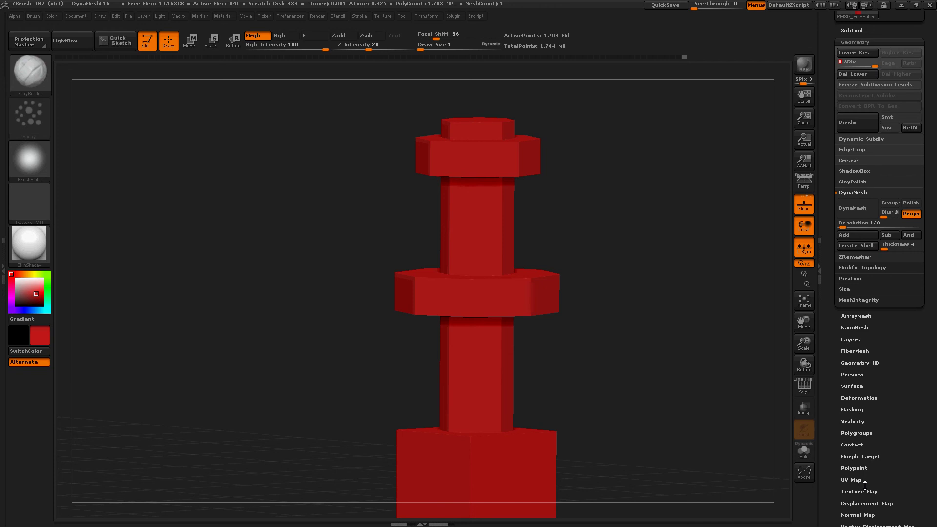
left_click(863, 492)
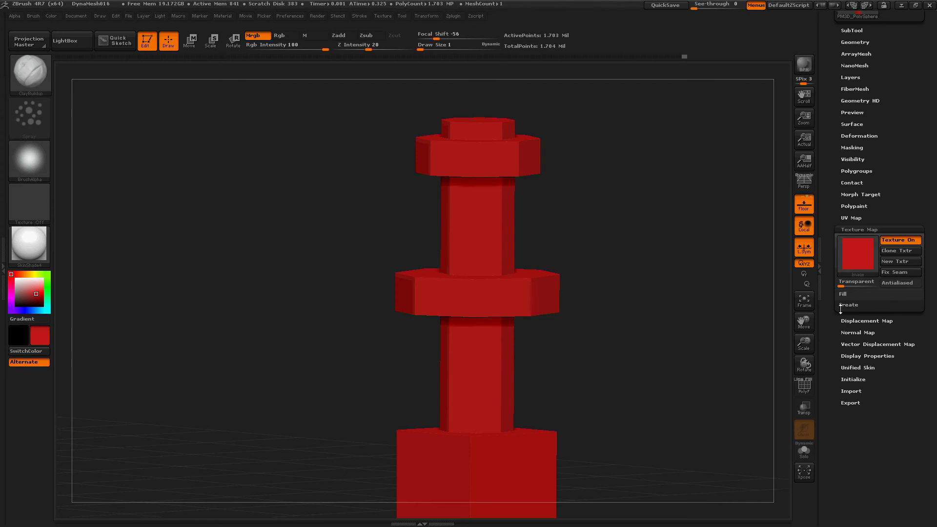
left_click(850, 305)
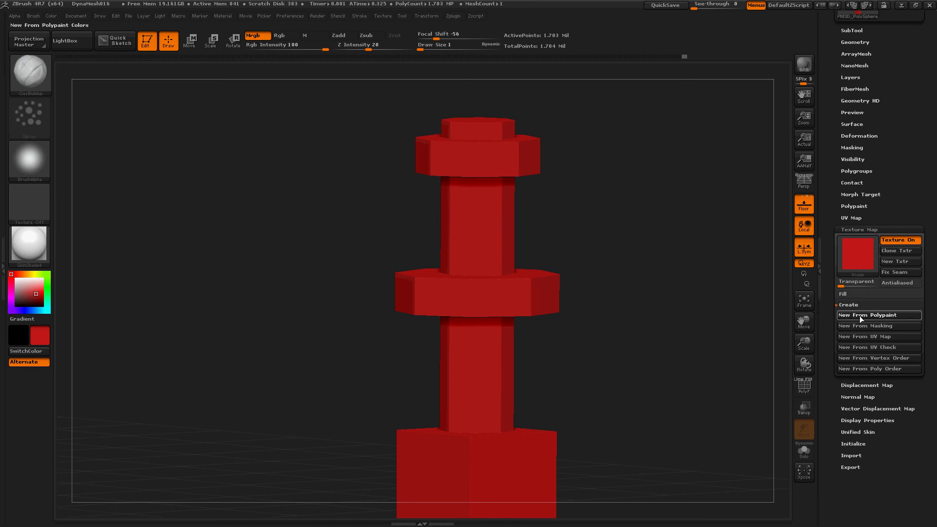
left_click(861, 316)
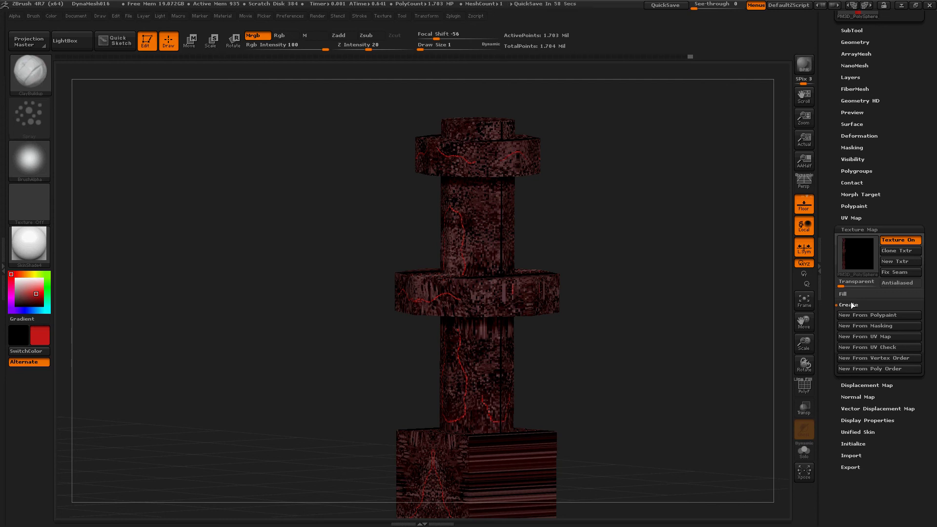
- Clone the pillar's texture map into the current texture slot and lower the mesh to subdivision level 1
left_click(897, 252)
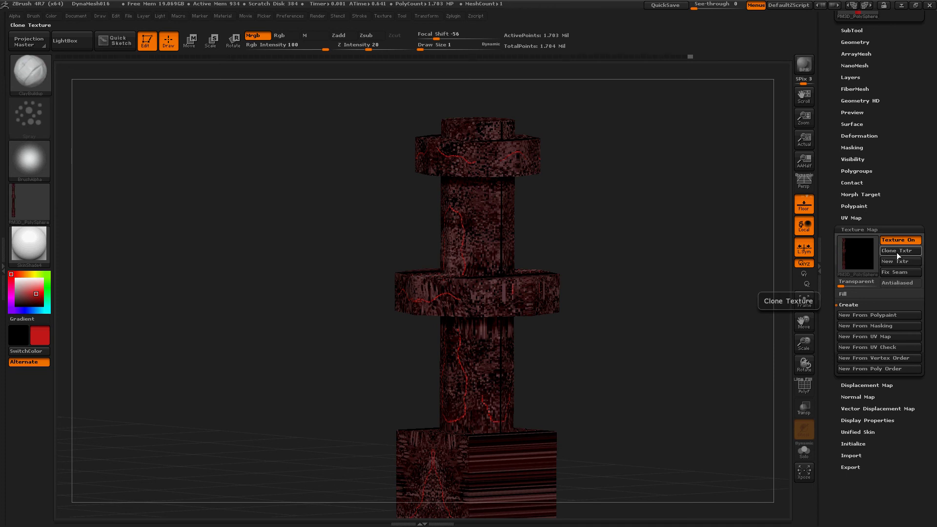
mouse_move(34, 194)
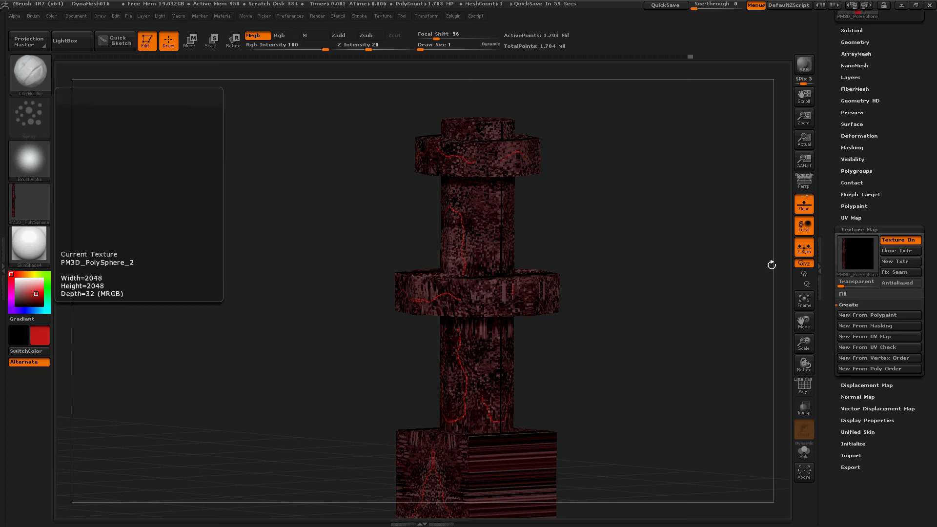
left_click(853, 42)
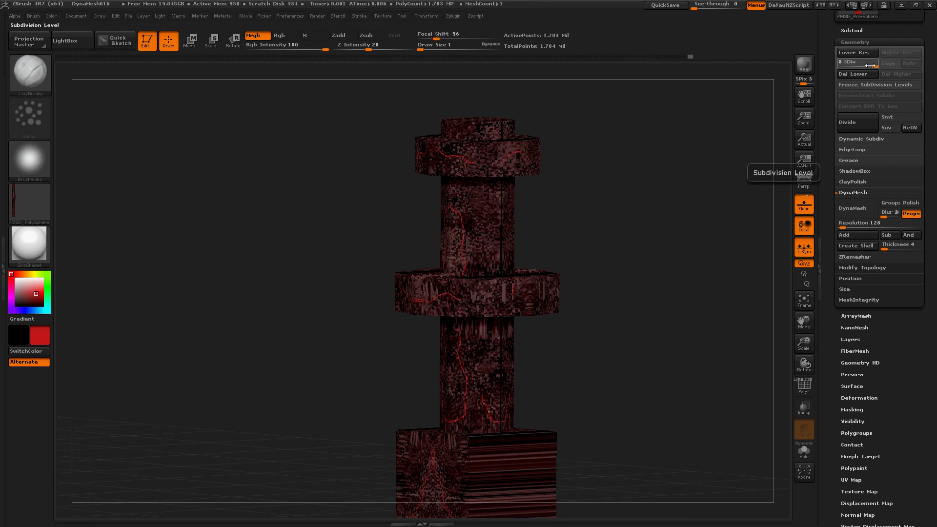
left_click_drag(870, 66, 834, 69)
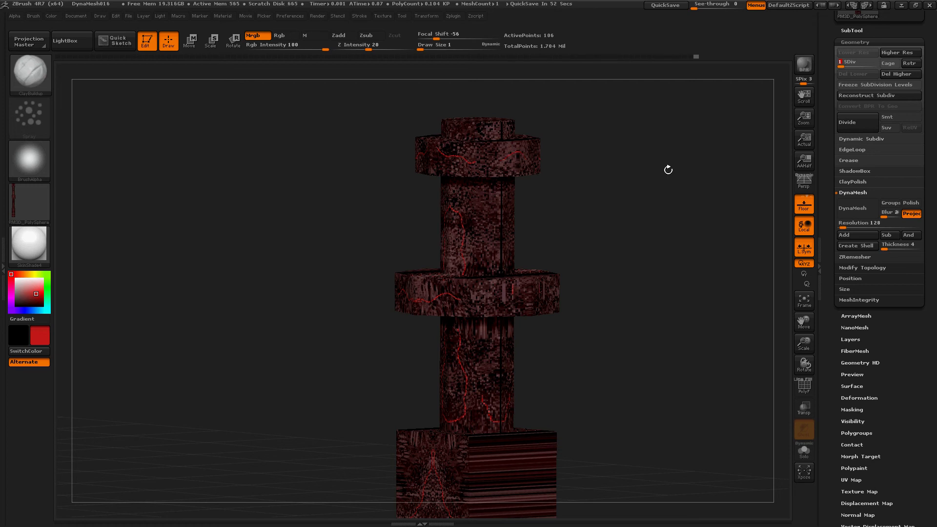
- Examine the textured low-poly pillar from several angles with the polyframe display toggled on and off
key("shift+f")
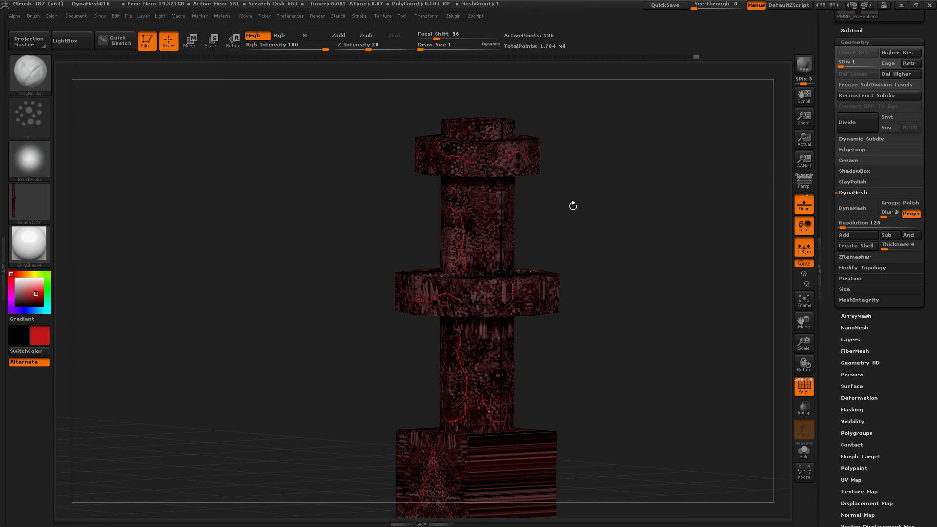
key("shift+f")
key("shift+f")
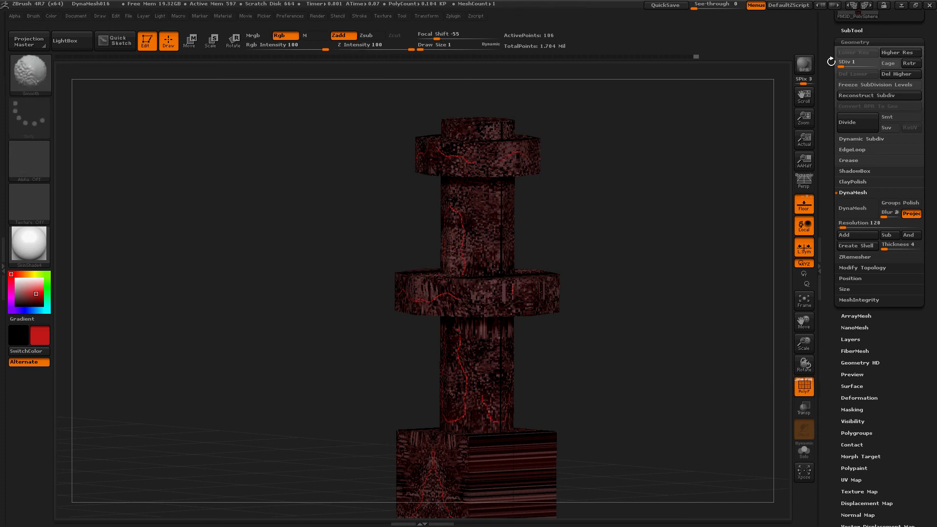
left_click(854, 30)
left_click(853, 31)
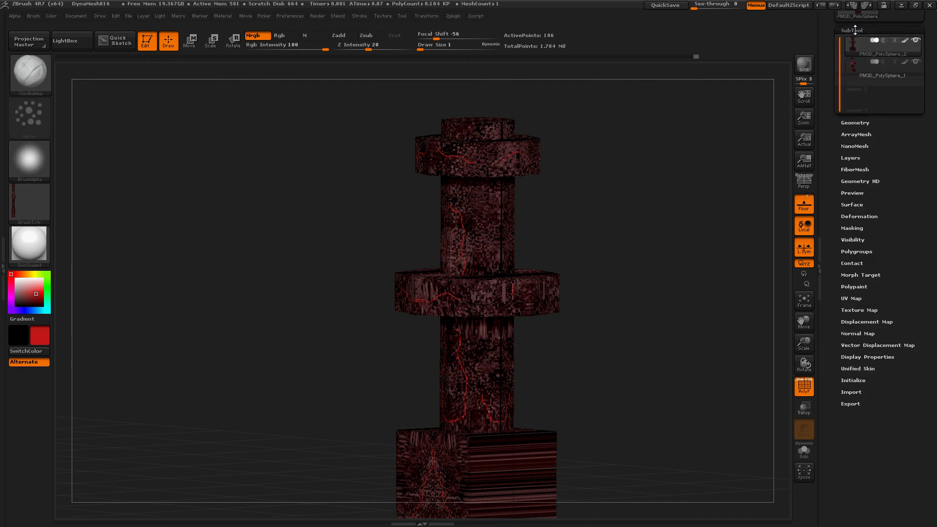
key("shift+f")
left_click_drag(634, 249, 610, 288)
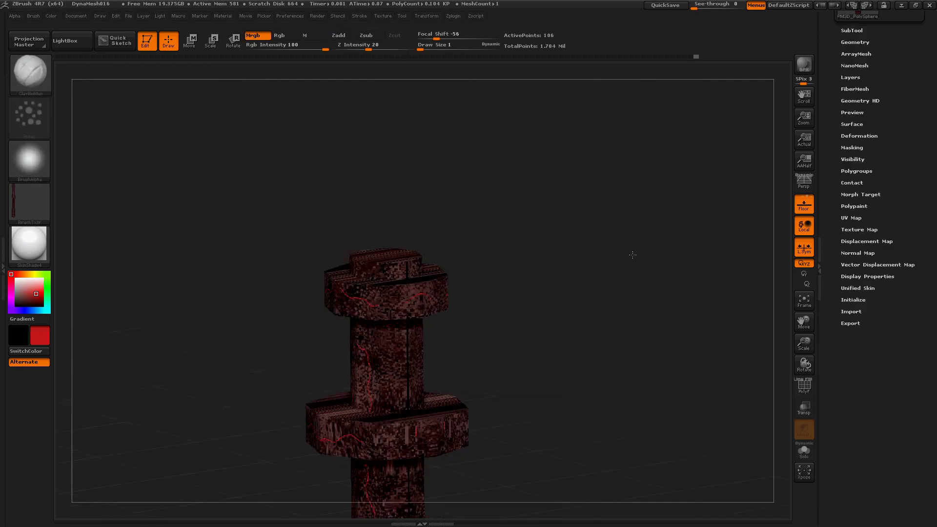
key("shift+f")
left_click_drag(536, 304, 580, 312)
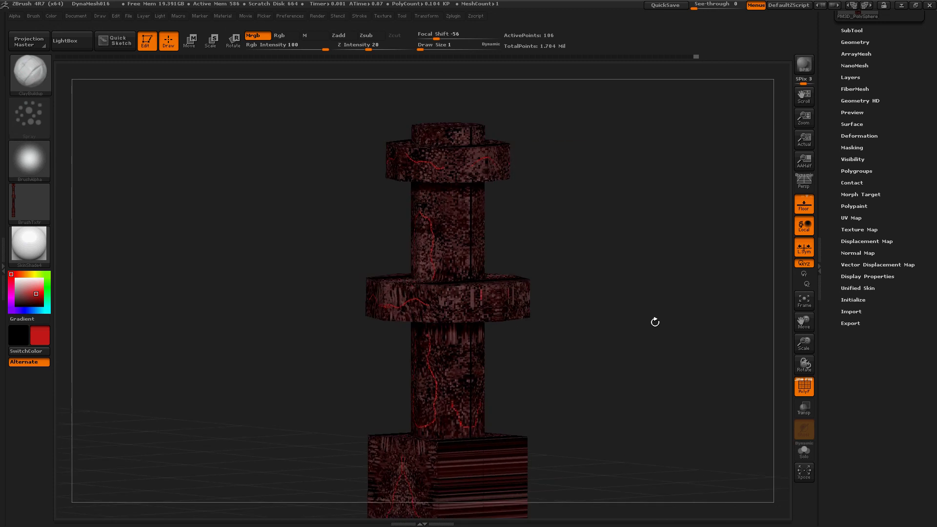
left_click(805, 412)
left_click(805, 412)
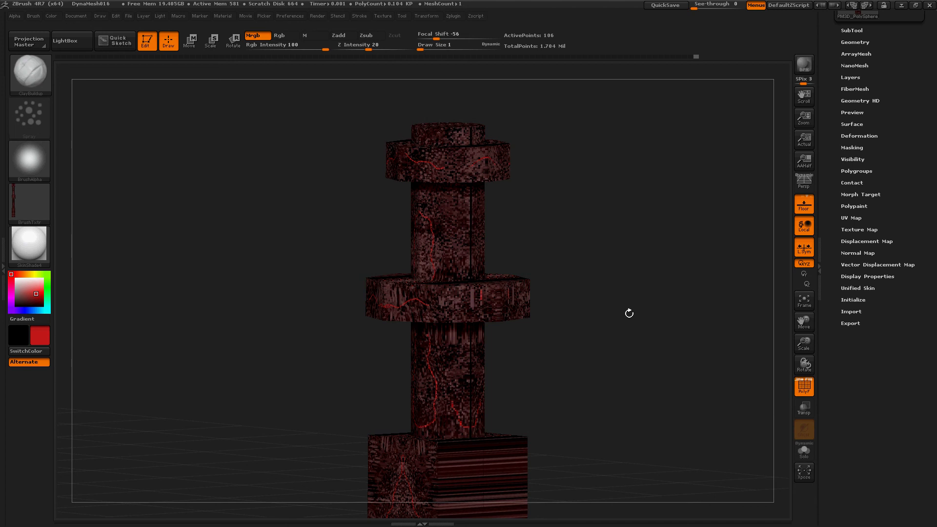
left_click_drag(627, 312, 627, 316)
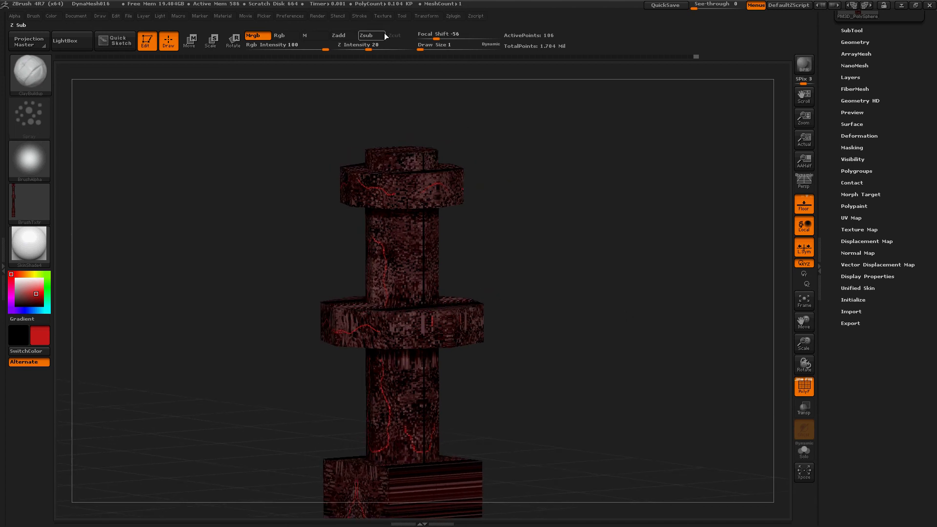
- Dock the Zplugin palette beside the canvas with its FBX ExportImport options expanded
left_click(449, 18)
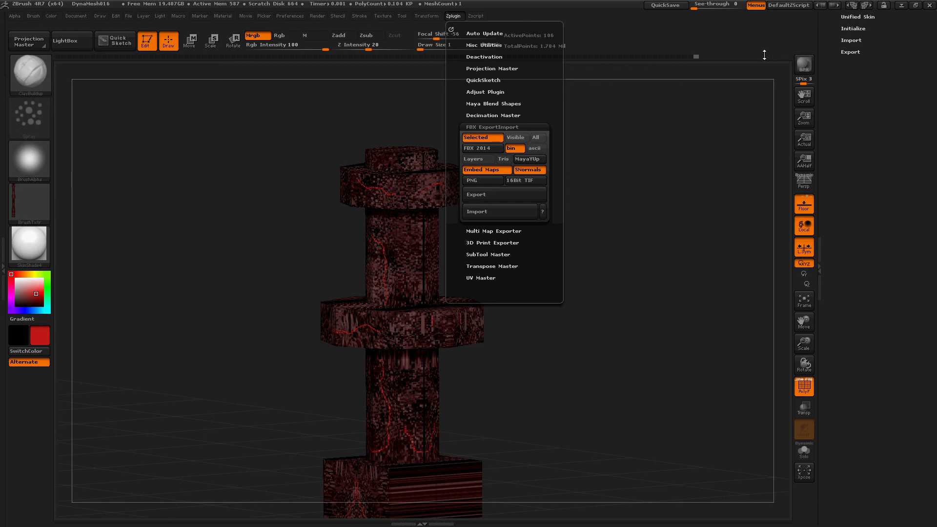
left_click(453, 16)
left_click_drag(450, 29, 871, 46)
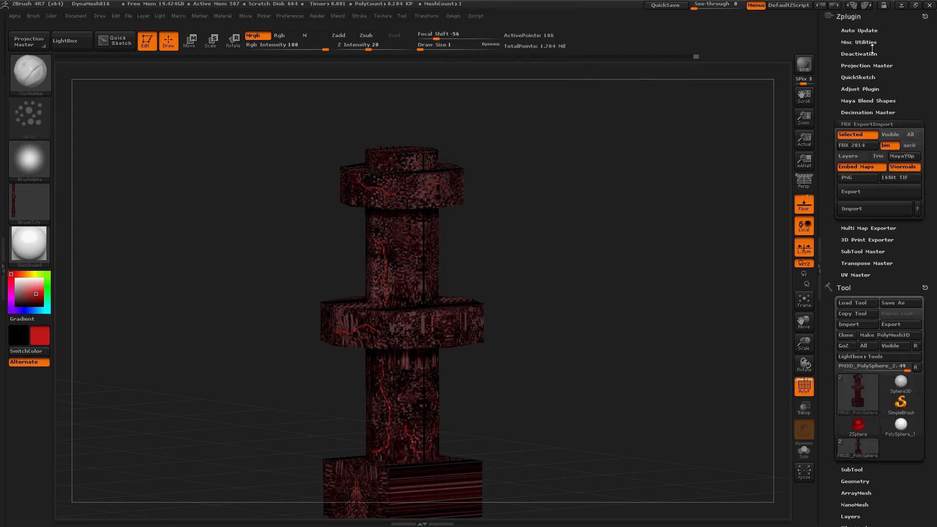
left_click(849, 124)
left_click(849, 124)
- Export the selected pillar as an FBX file named Hammer_Bla into the Pictures folder
left_click(878, 193)
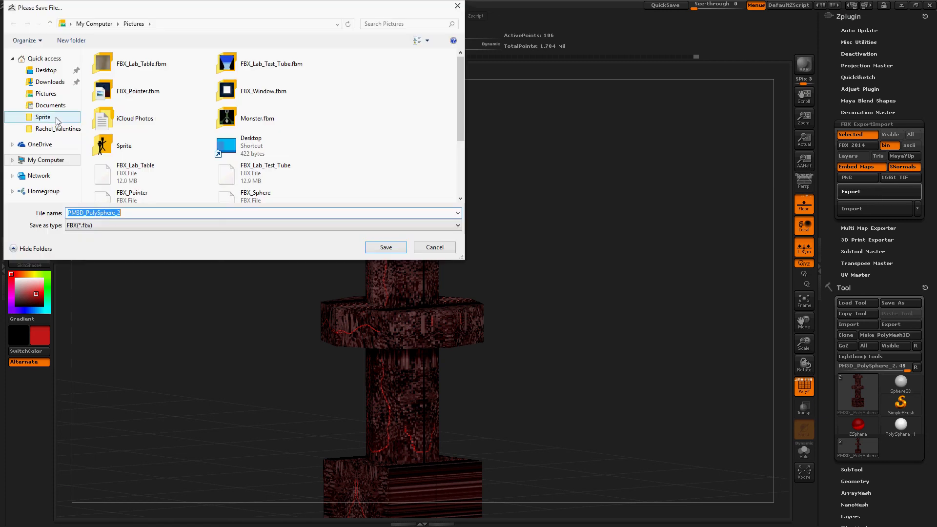
left_click(53, 93)
left_click(153, 213)
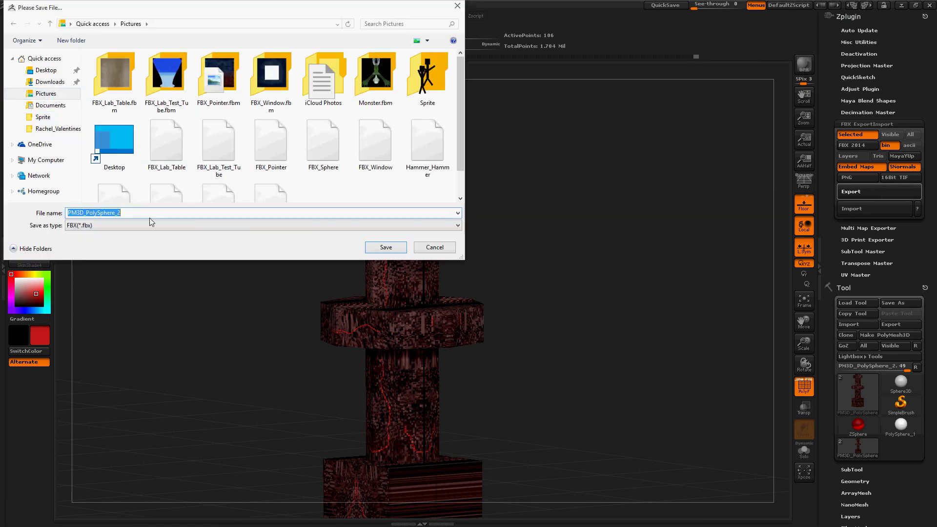
type("Hammer")
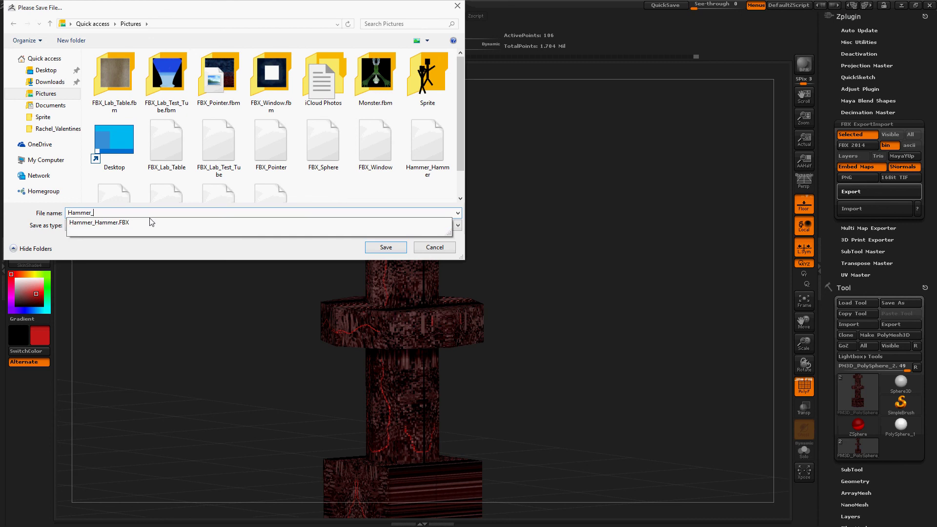
type("_Bla")
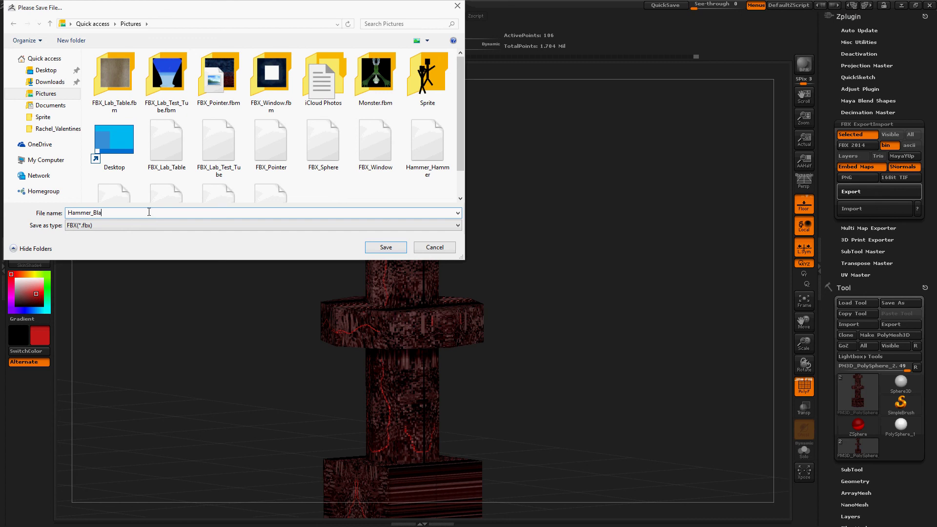
left_click(391, 247)
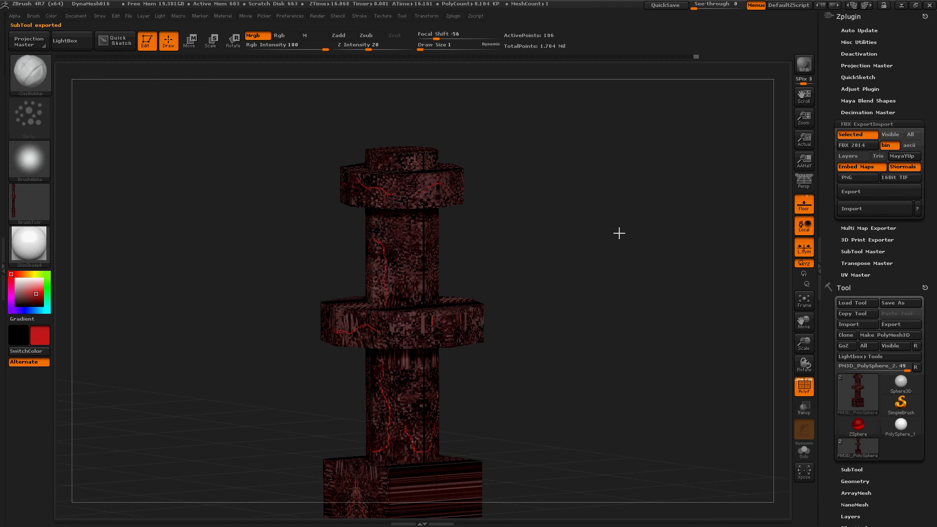
- Switch to Unreal Editor and look around the FirstPersonExampleMap level
key("alt+Tab")
key("alt+Tab")
key("alt+shift+Tab")
key("alt+shift+Tab")
key("alt+Tab")
key("alt+Tab")
key("alt+Tab")
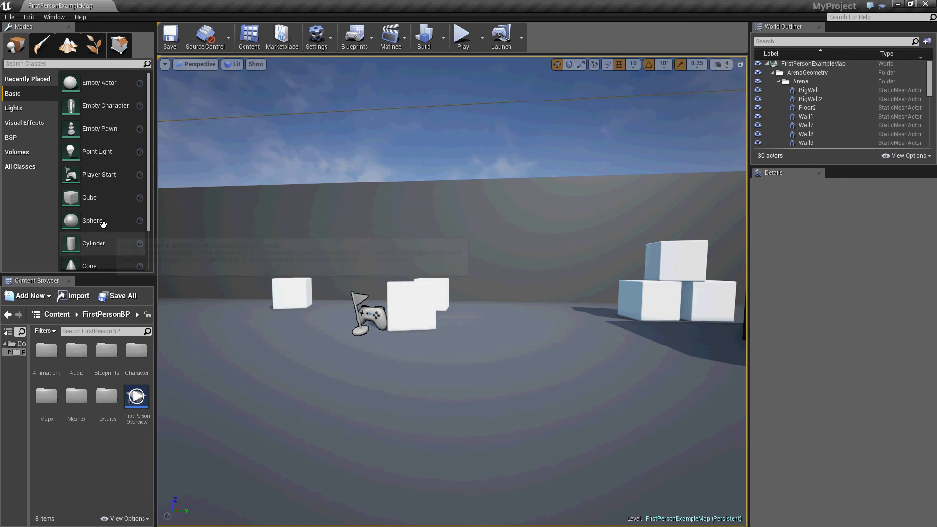
right_click_drag(417, 370, 432, 371)
mouse_move(430, 210)
right_mouse_down()
mouse_move(455, 211)
mouse_move(416, 211)
mouse_move(430, 211)
right_mouse_up()
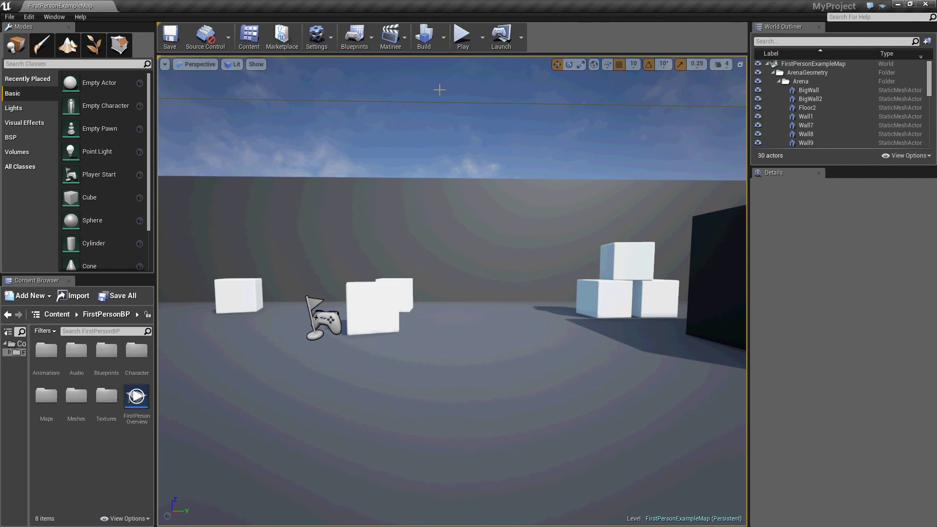
- Play-test the first-person level briefly, firing and walking backward, and end the play session
left_click(454, 41)
left_click(455, 295)
left_click(455, 295)
left_click(455, 295)
left_click(455, 295)
left_click(455, 295)
key("s")
key("Escape")
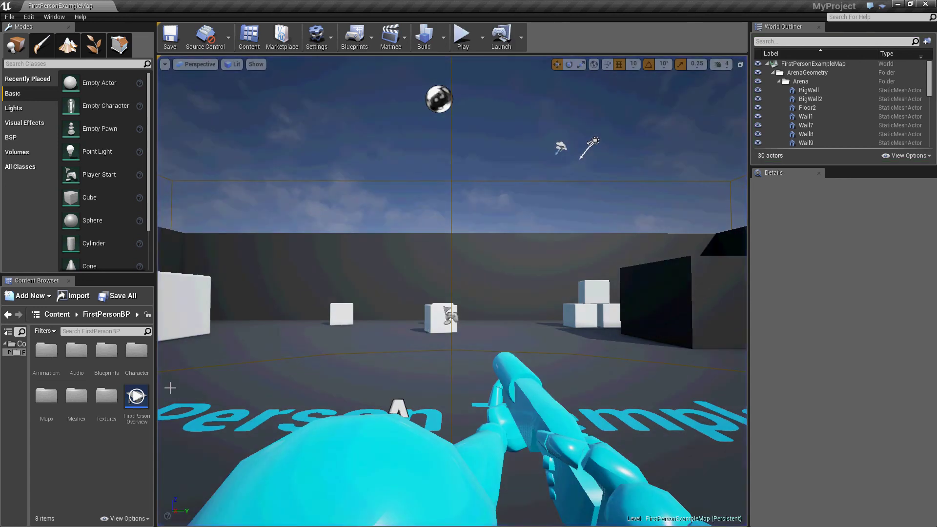
- Create a new content folder named FBX inside FirstPersonBP, with the folder tree widened
left_click_drag(28, 398, 70, 394)
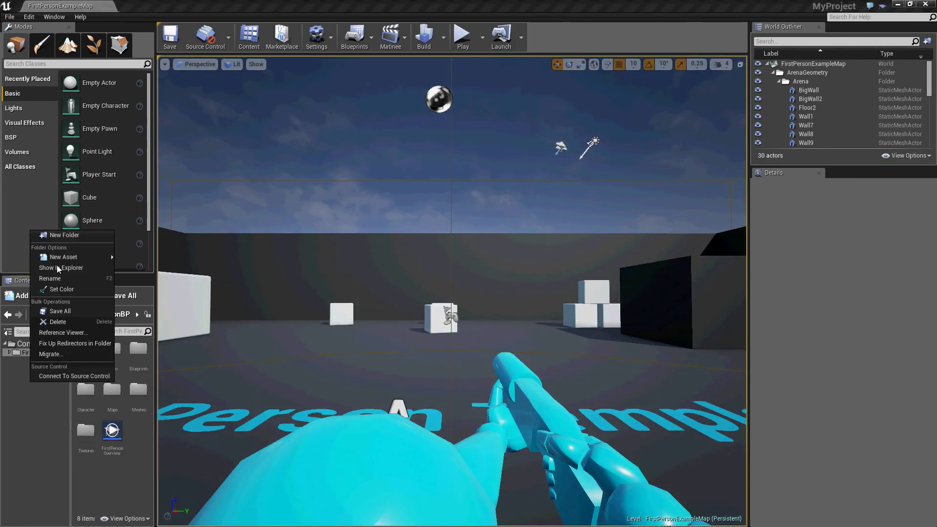
left_click(62, 235)
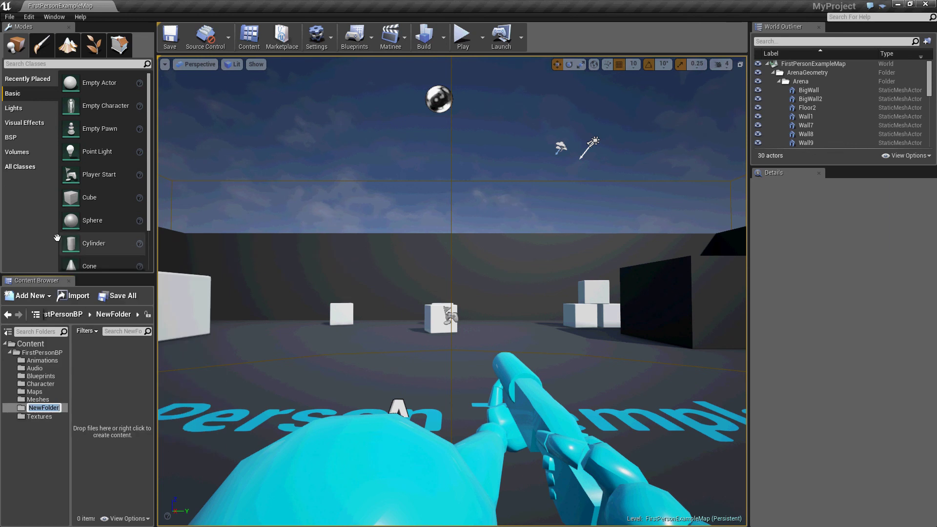
type("FBX")
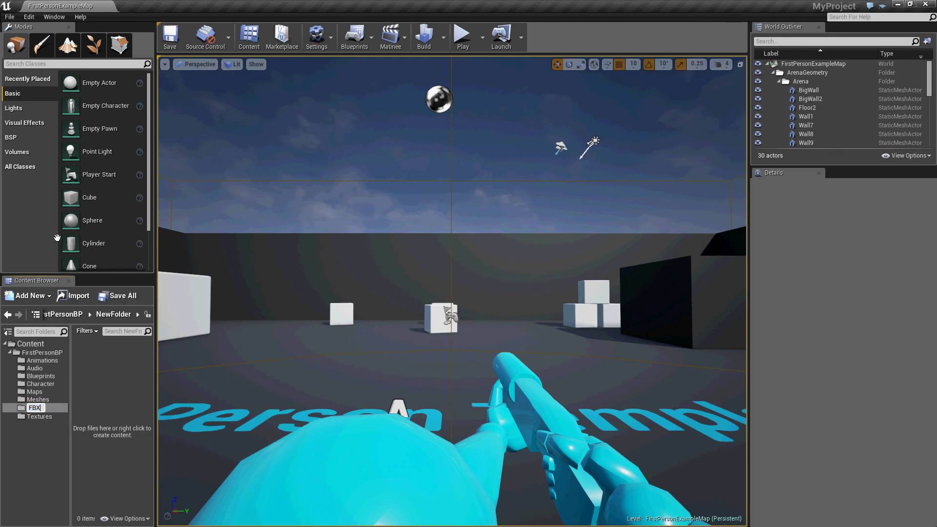
key("Return")
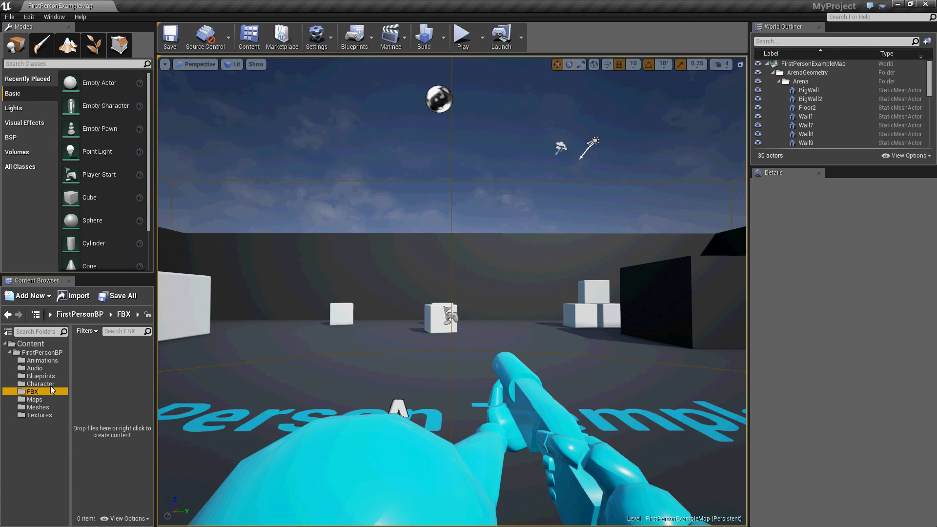
left_click(101, 355)
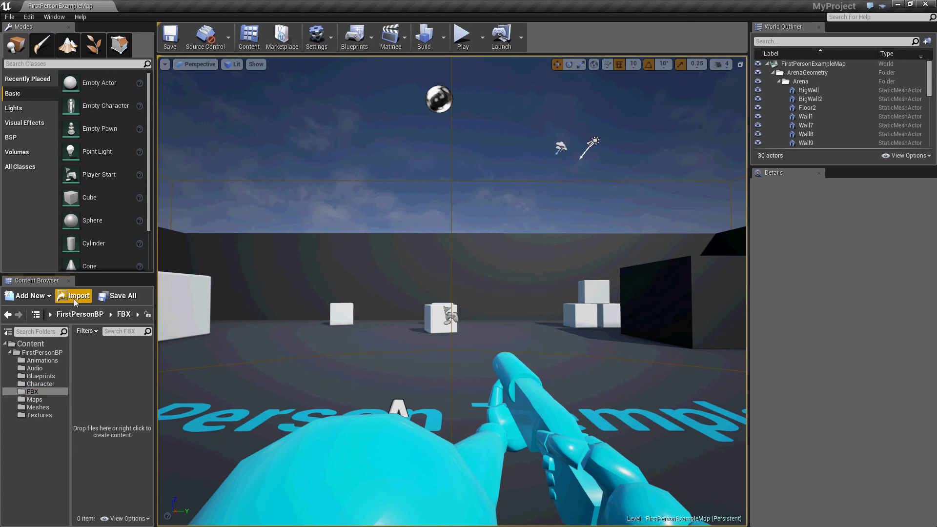
- Import Hammer_Bla from Pictures into the FBX folder with materials and textures using Import All, and dismiss the resulting messages
left_click(74, 299)
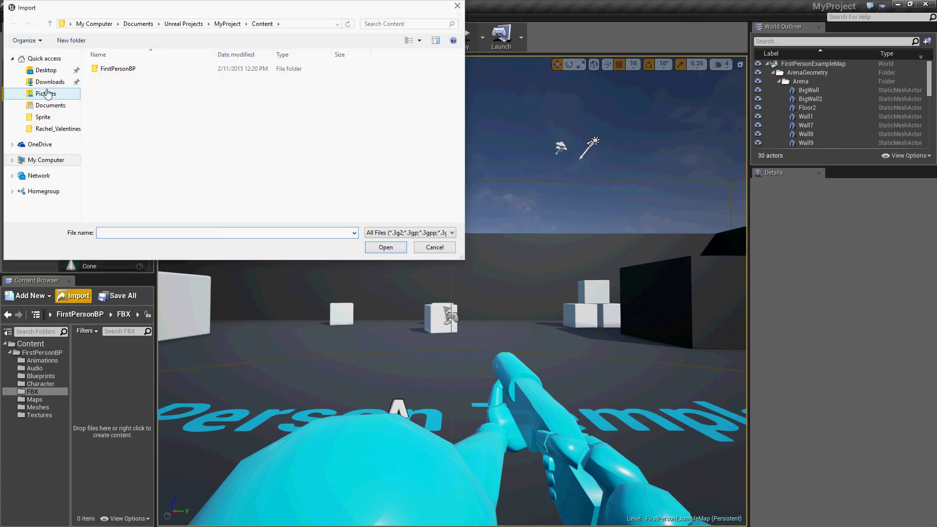
left_click(47, 94)
left_click(264, 141)
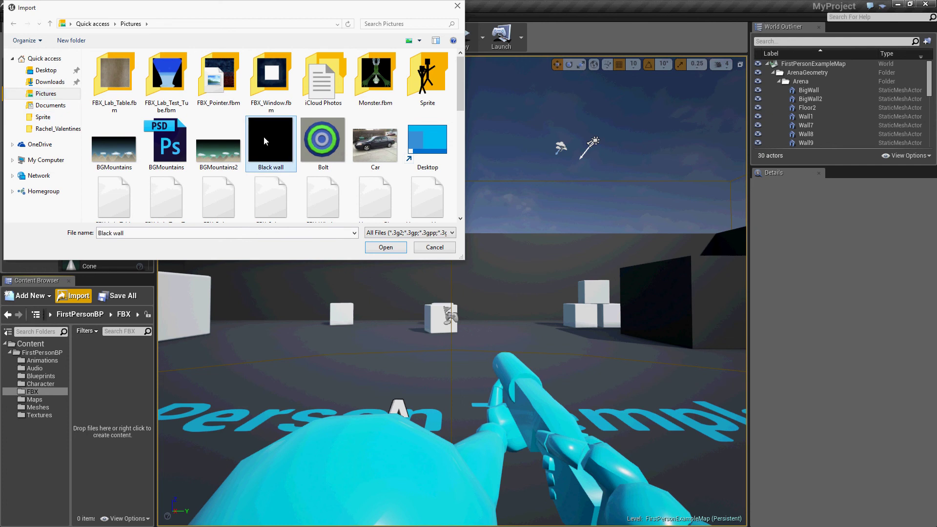
key("h")
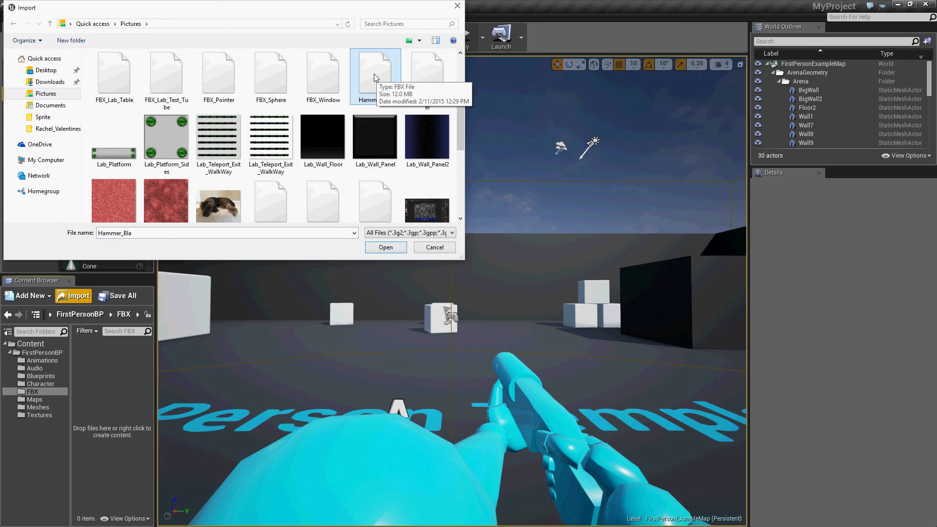
left_click(382, 247)
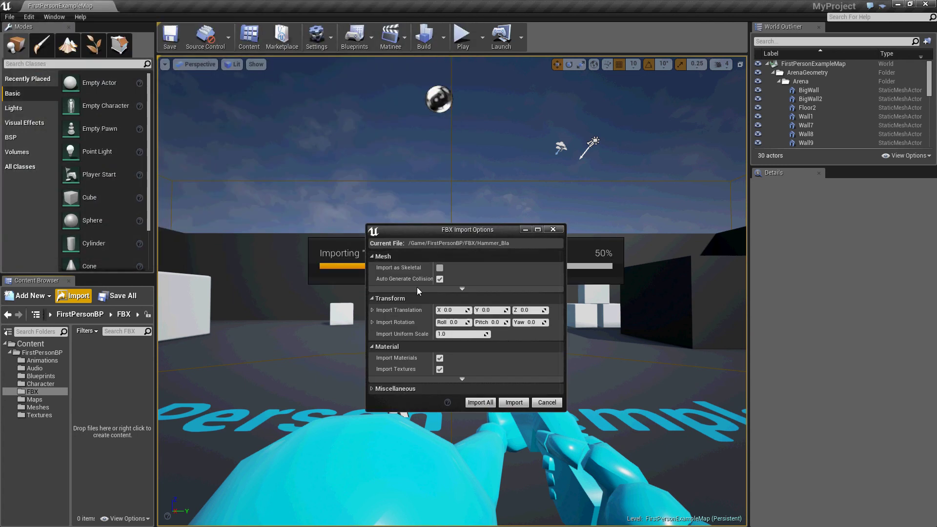
left_click(487, 405)
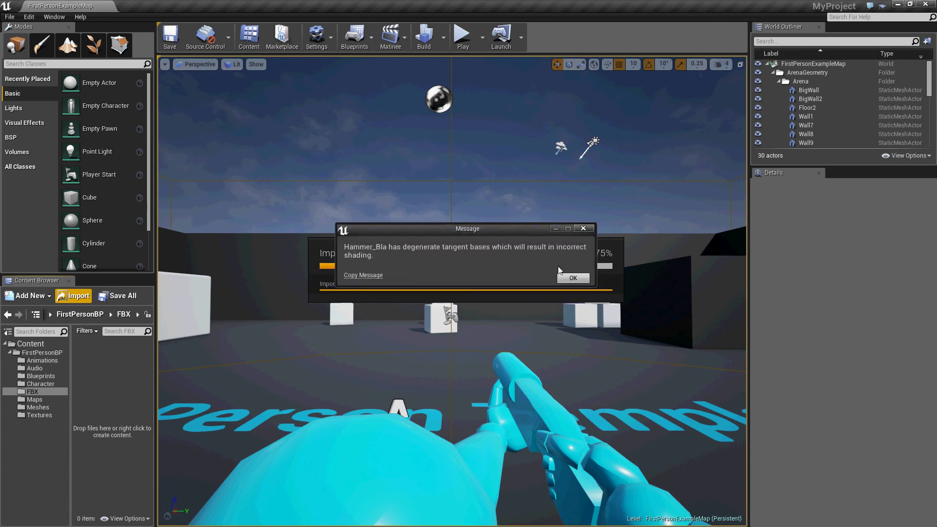
left_click(566, 277)
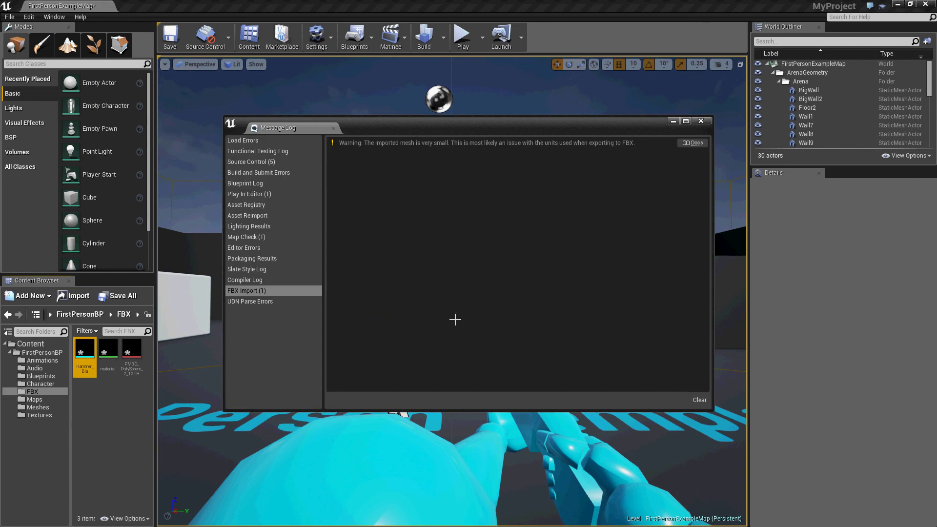
left_click(701, 122)
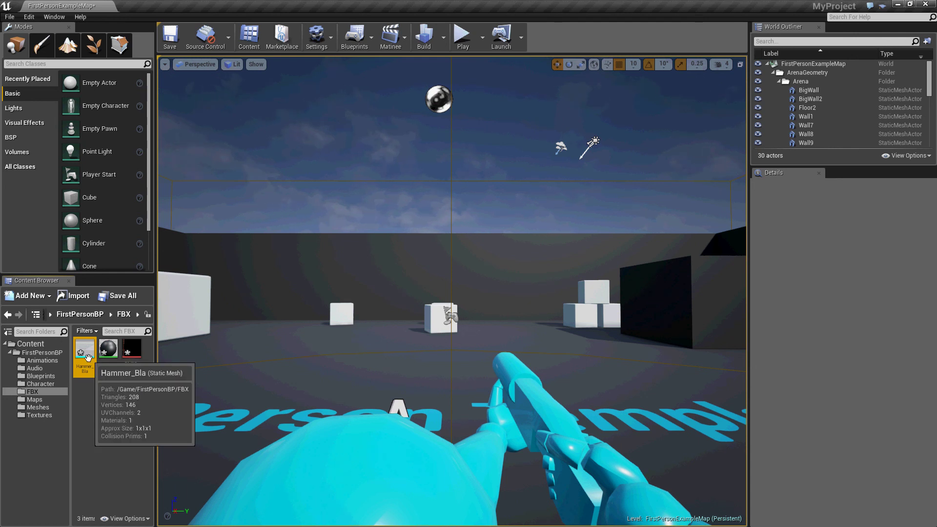
- Switch back to ZBrush, enlarge the pillar on all axes with the Size deformation, and repeat it on the active subtool
key("alt+Tab")
key("Tab")
key("alt+shift+Tab")
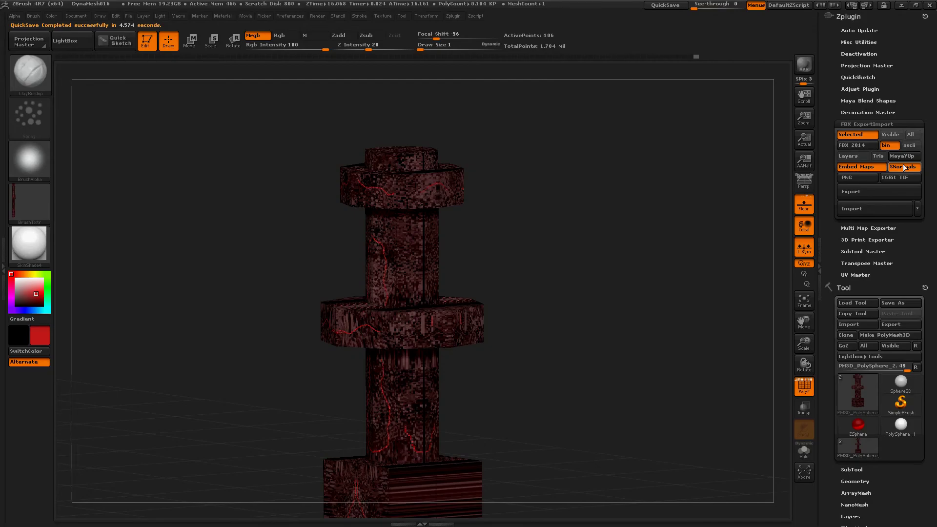
scroll(839, 272, "down", 5)
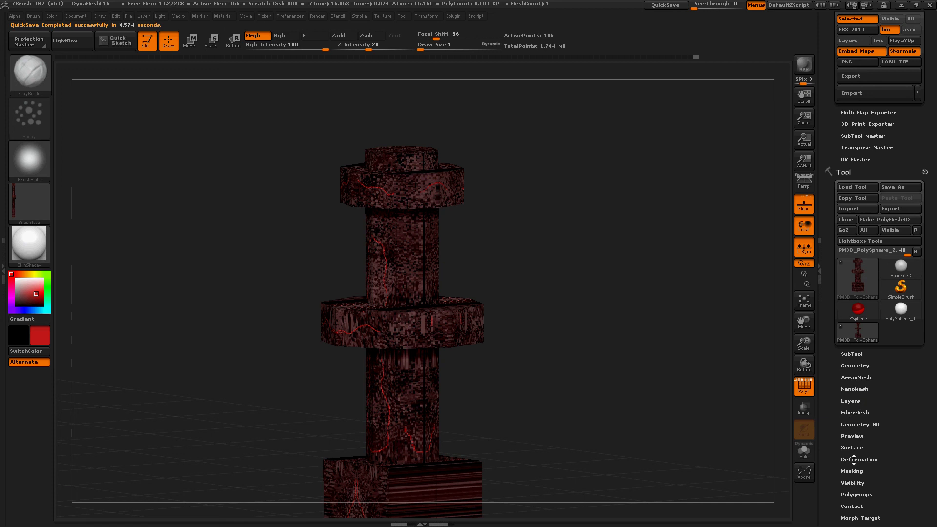
left_click(855, 460)
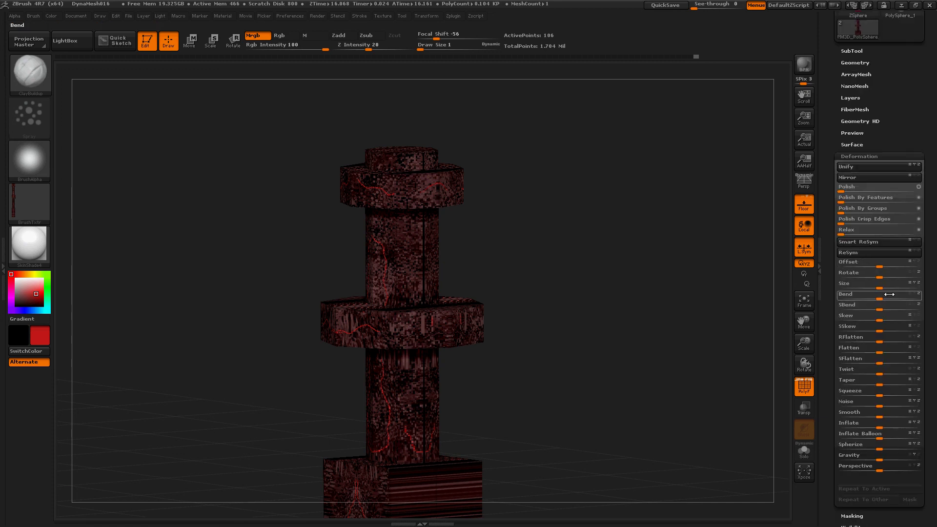
left_click_drag(903, 287, 921, 288)
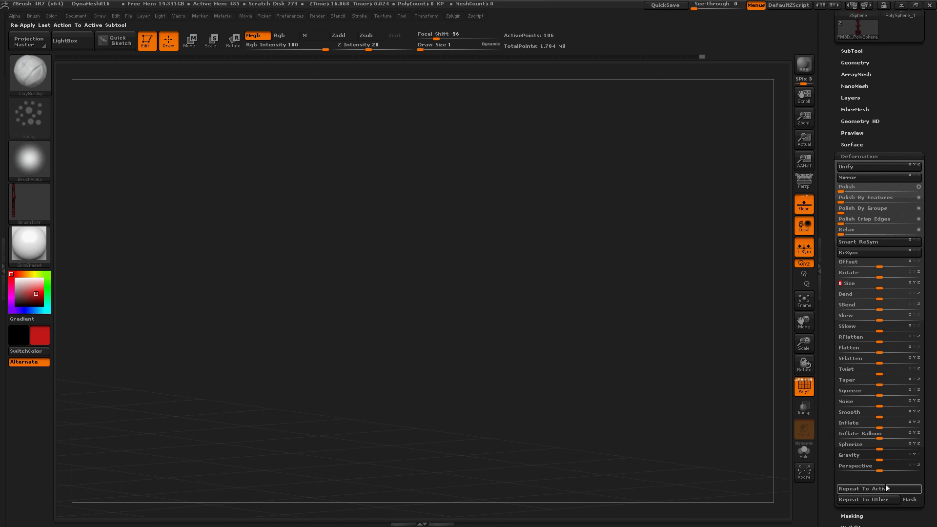
left_click(882, 489)
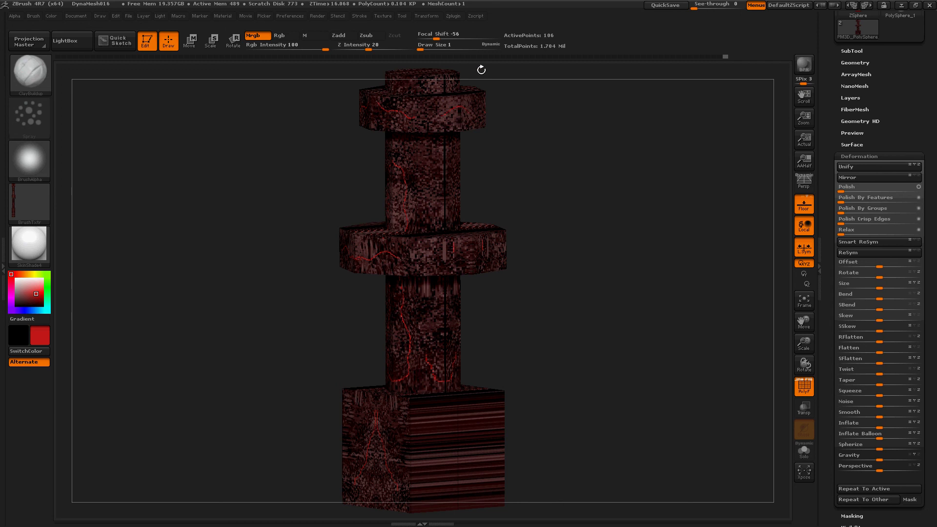
- Switch to Unreal Editor and place the Hammer_Bla mesh on the level floor in front of the character
key("alt+Tab")
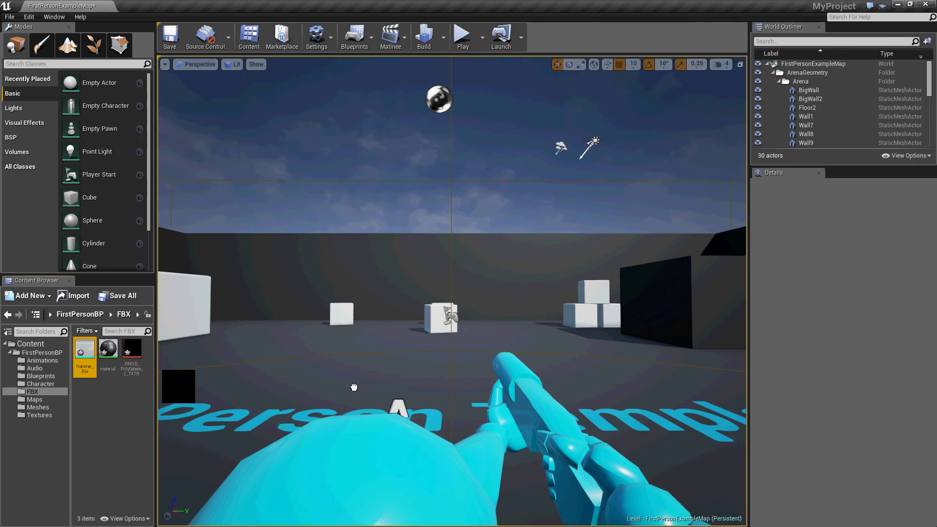
left_click_drag(354, 387, 438, 364)
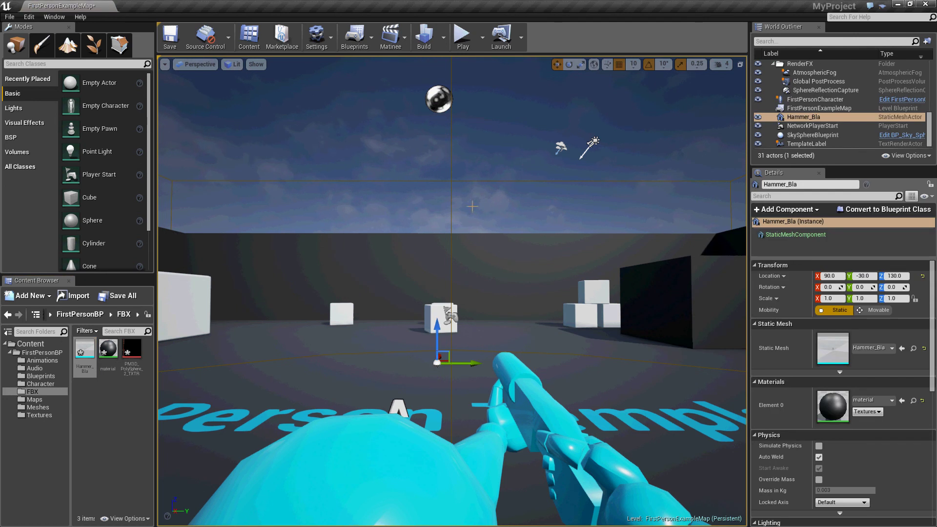
left_click(479, 181)
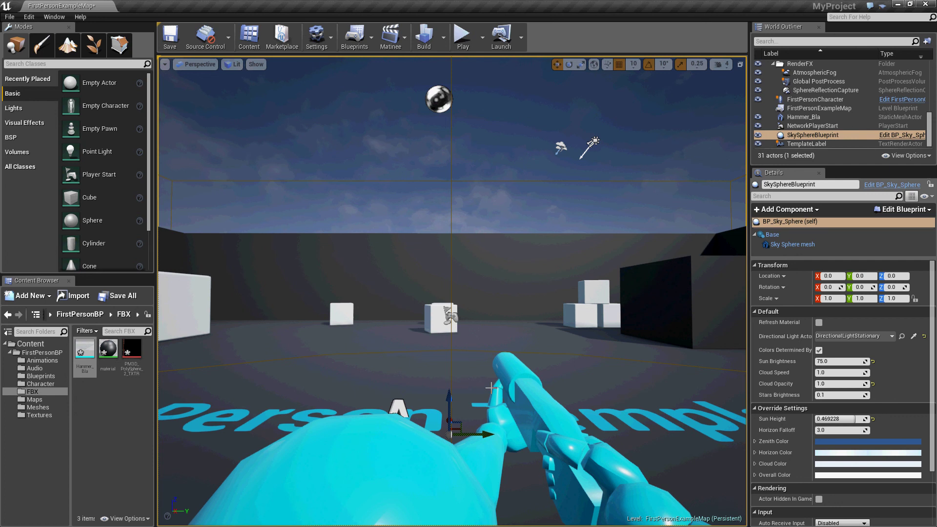
- Lower the viewport camera speed to 1 and move the camera forward past the first-person character
right_click_drag(472, 351, 469, 375)
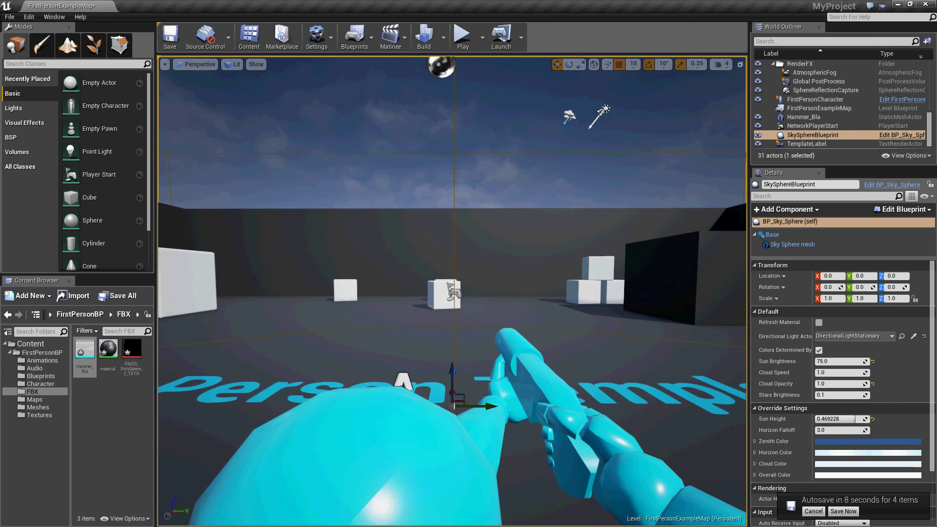
right_click(471, 351)
left_click(716, 53)
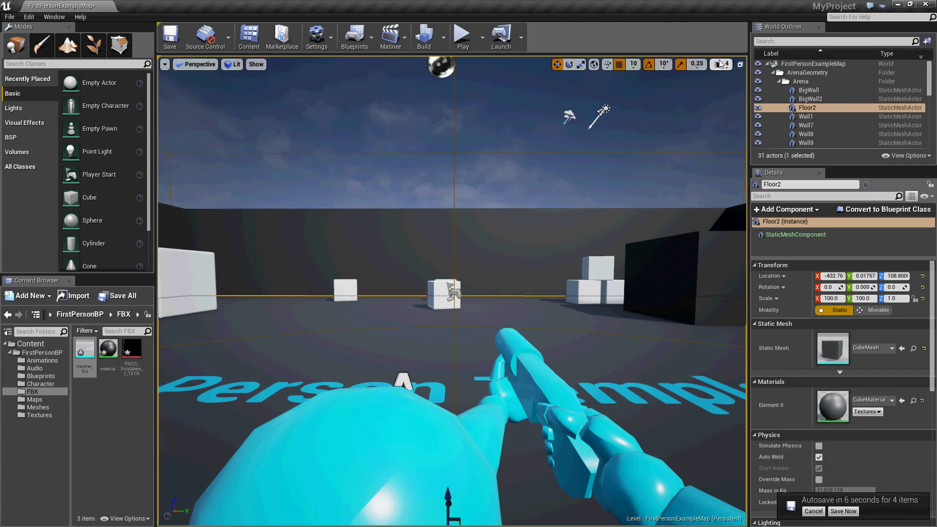
left_click(725, 64)
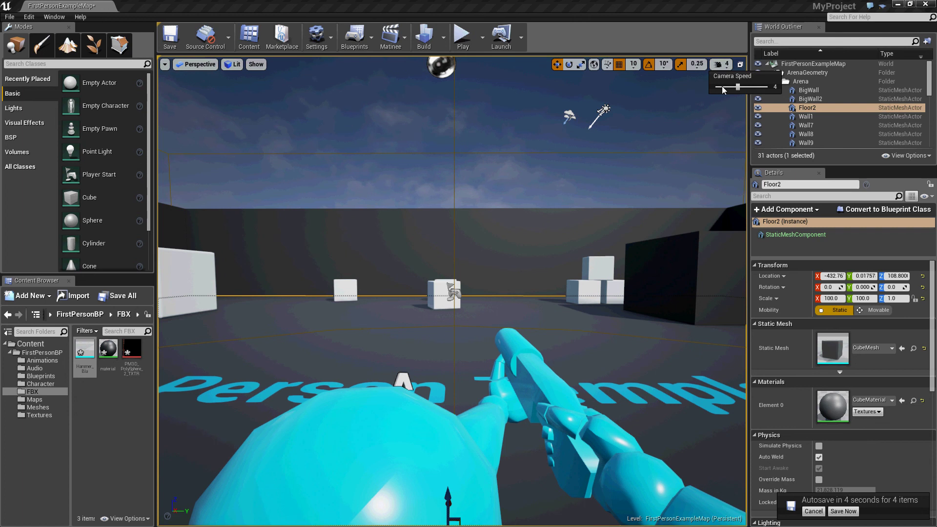
left_click(722, 86)
key("w")
right_click_drag(448, 313, 448, 313)
key("w")
- Place a second Hammer_Bla mesh on the floor at about -160, 10, 130 and frame it in the viewport
left_click_drag(84, 351, 471, 367)
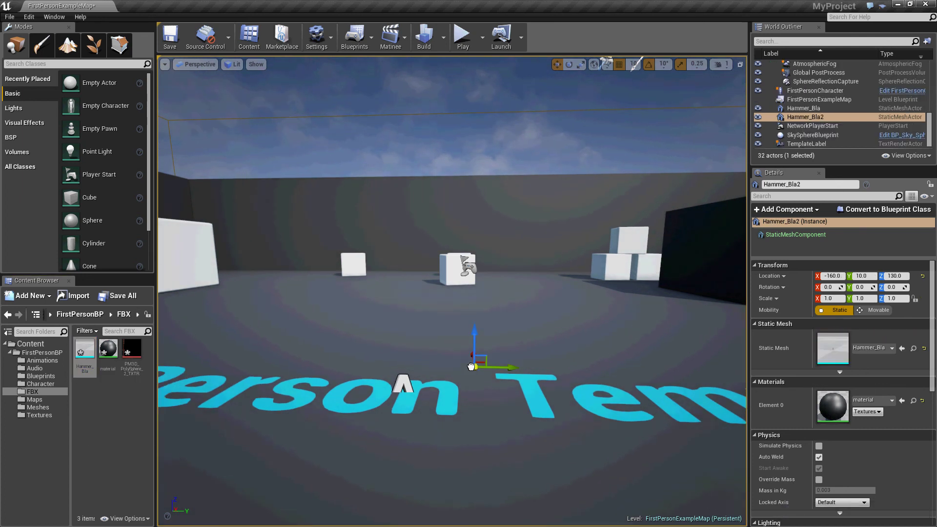
key("f")
scroll(528, 314, "down", 3)
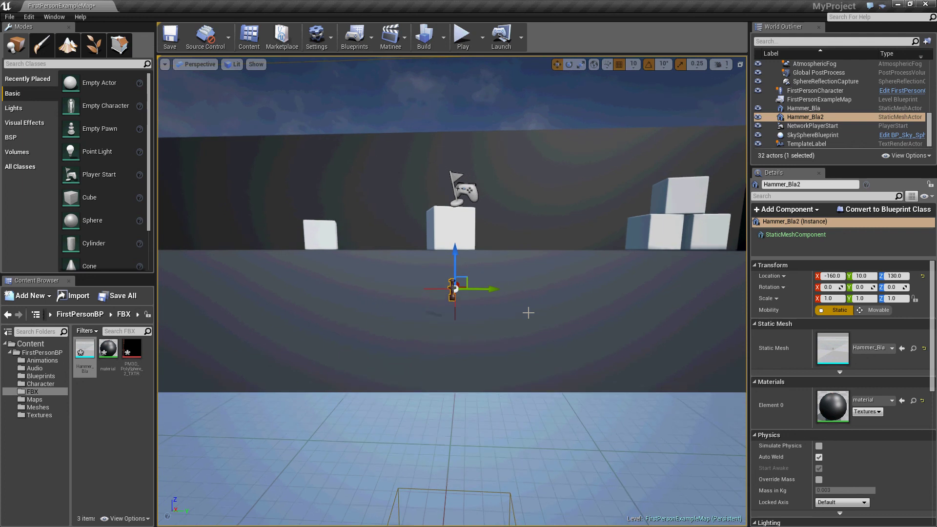
- Scale the second Hammer_Bla mesh uniformly to -1.75 on all three axes
scroll(528, 313, "up", 3)
scroll(528, 312, "down", 5)
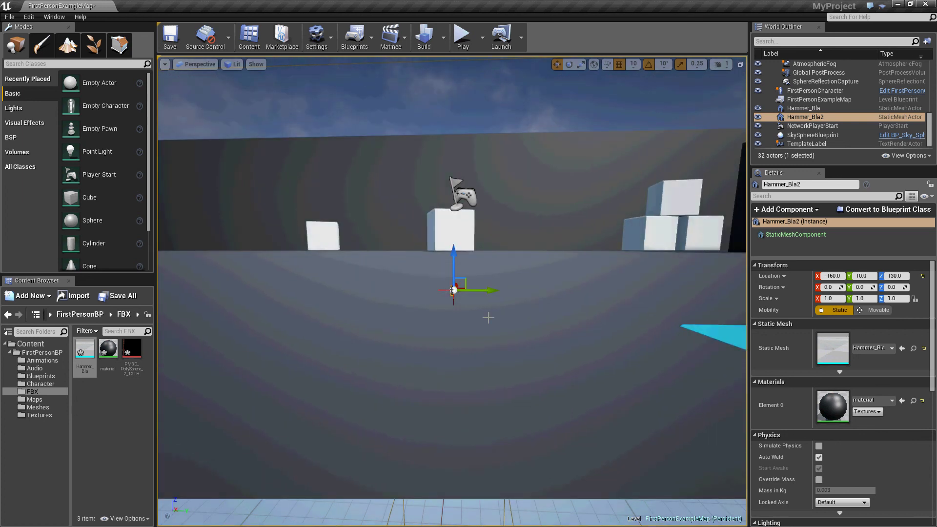
right_click_drag(489, 318, 482, 327)
key("r")
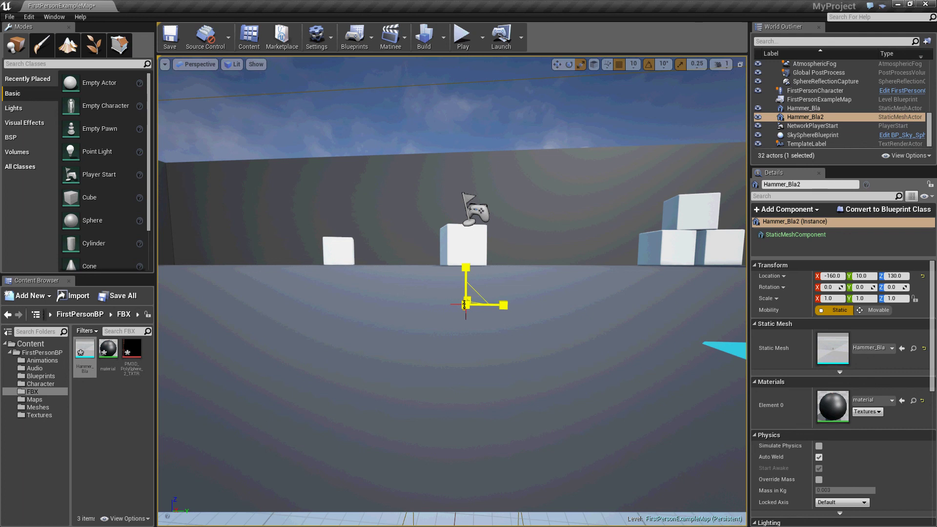
left_click_drag(464, 305, 464, 342)
left_click_drag(737, 4, 906, 4)
scroll(560, 299, "down", 2)
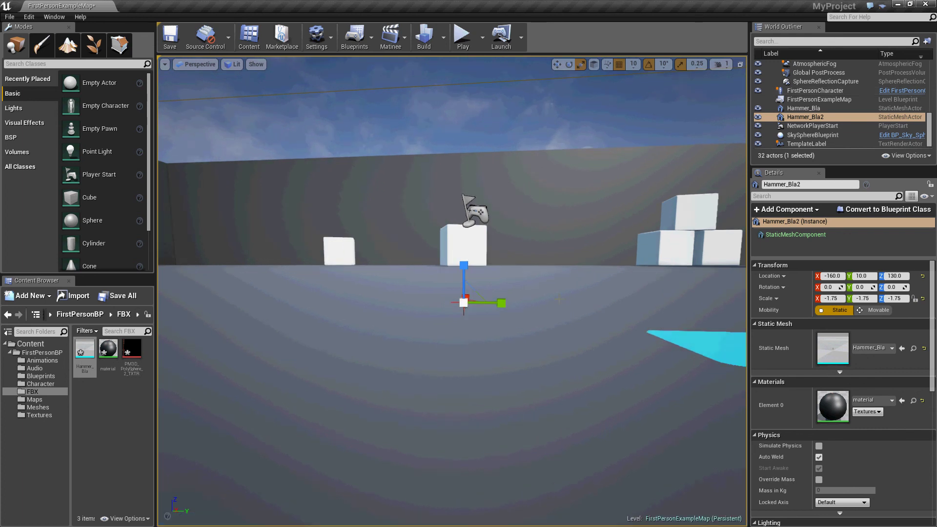
- Continue scaling the second Hammer_Bla mesh uniformly to -11.25 on all axes
key("s")
right_click_drag(560, 299, 553, 326)
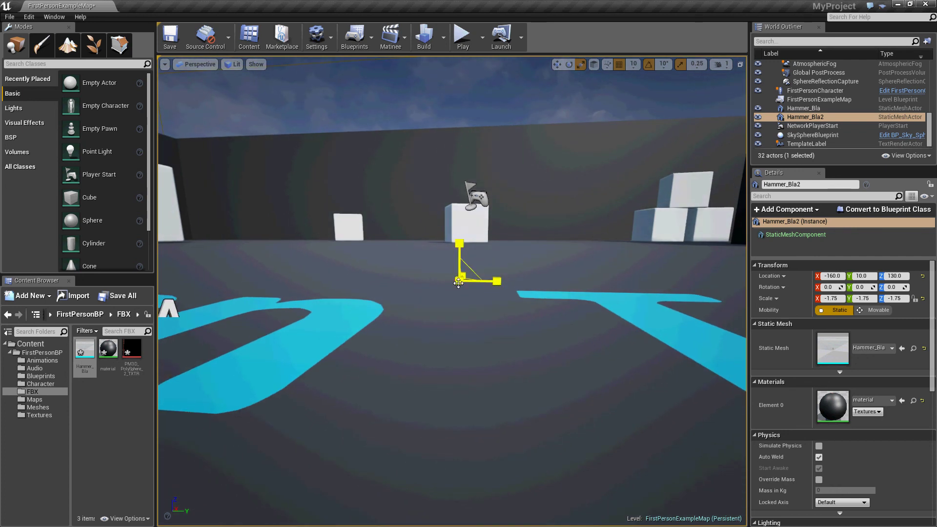
left_click_drag(457, 281, 649, 268)
left_click_drag(459, 280, 765, 75)
left_click_drag(459, 282, 464, 286)
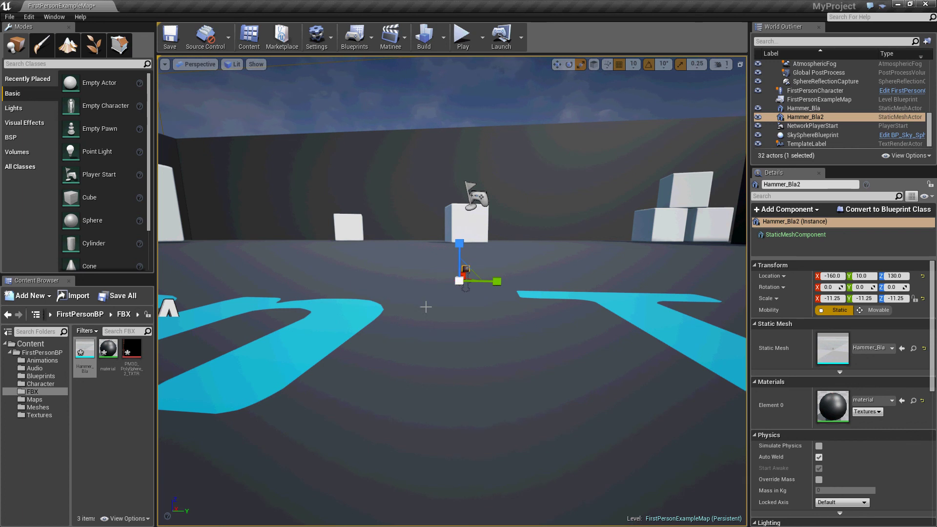
- Set the viewport camera speed to 4 and move the camera back behind the first-person character
left_click(721, 64)
left_click(738, 87)
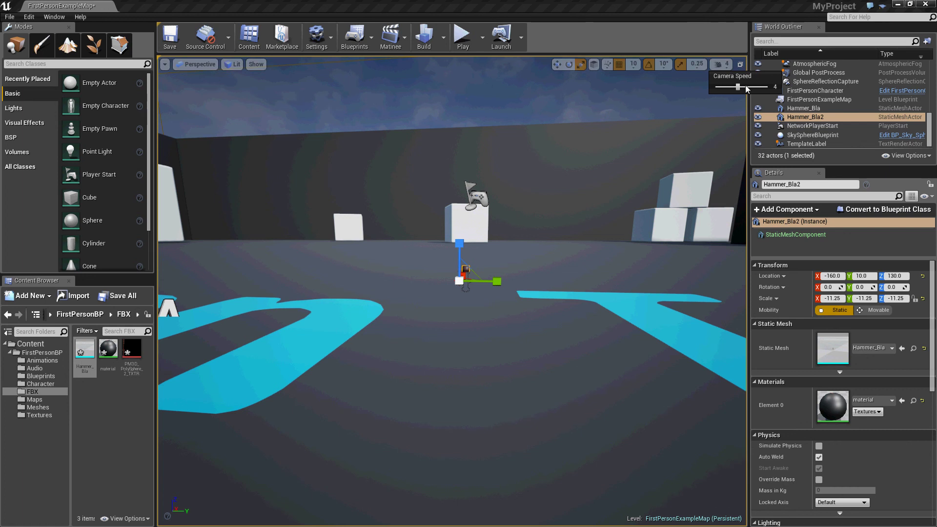
scroll(477, 284, "down", 8)
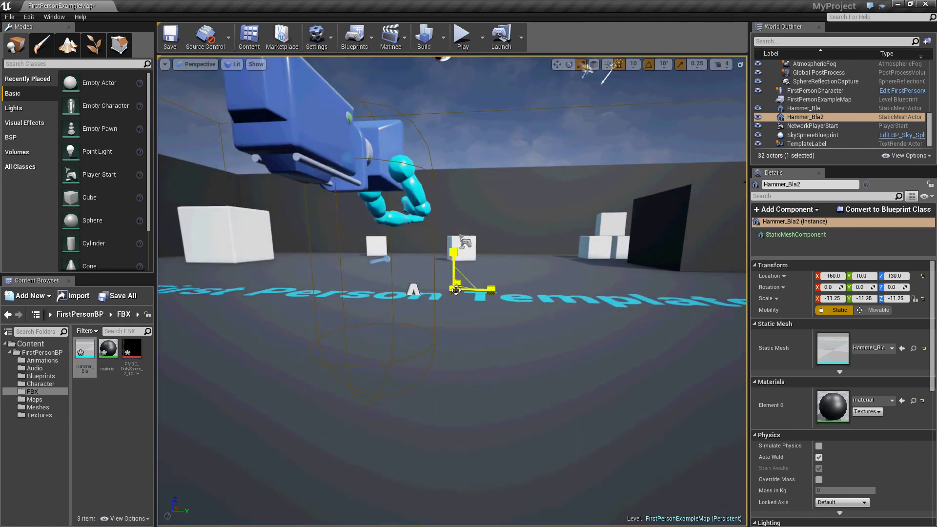
- Scale the second Hammer_Bla mesh uniformly to -20 on all axes and frame it in the viewport
left_click_drag(603, 235, 614, 232)
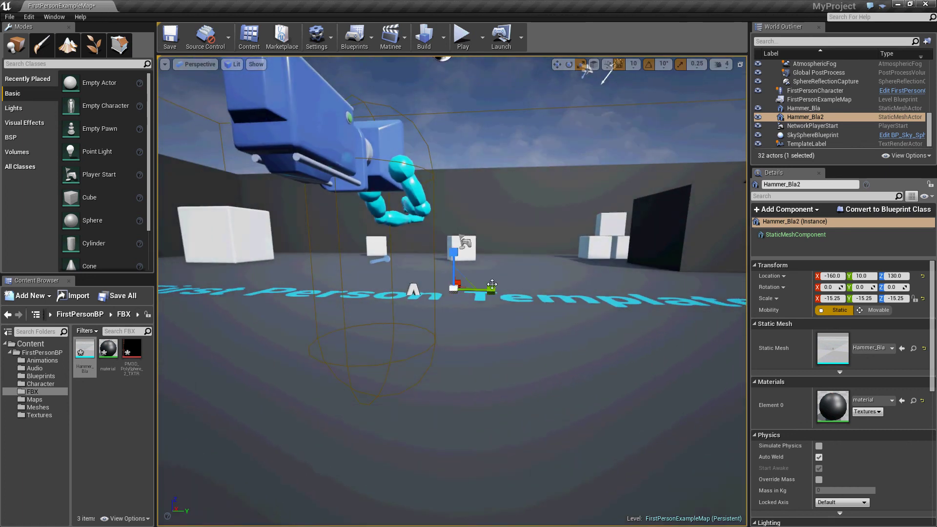
left_click_drag(451, 287, 309, 377)
left_click_drag(452, 289, 430, 300)
left_click_drag(465, 240, 389, 297)
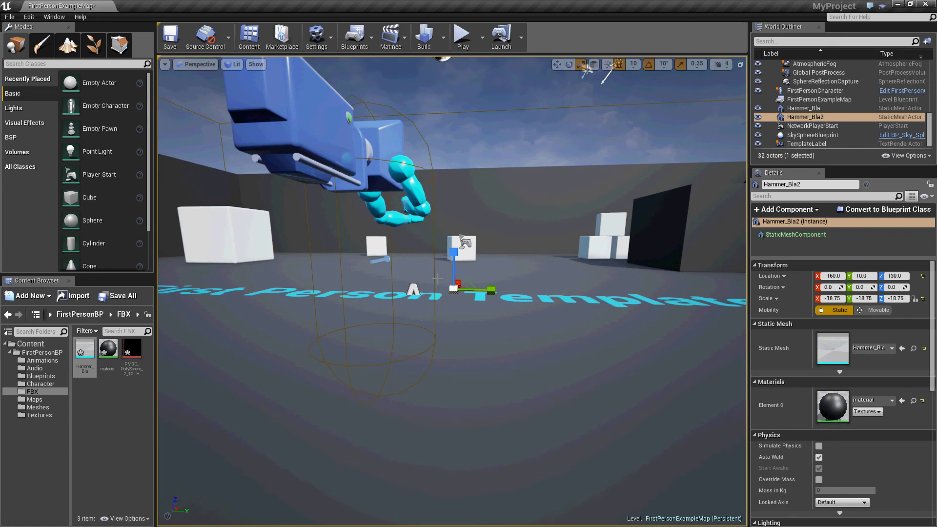
left_click_drag(453, 288, 502, 253)
key("f")
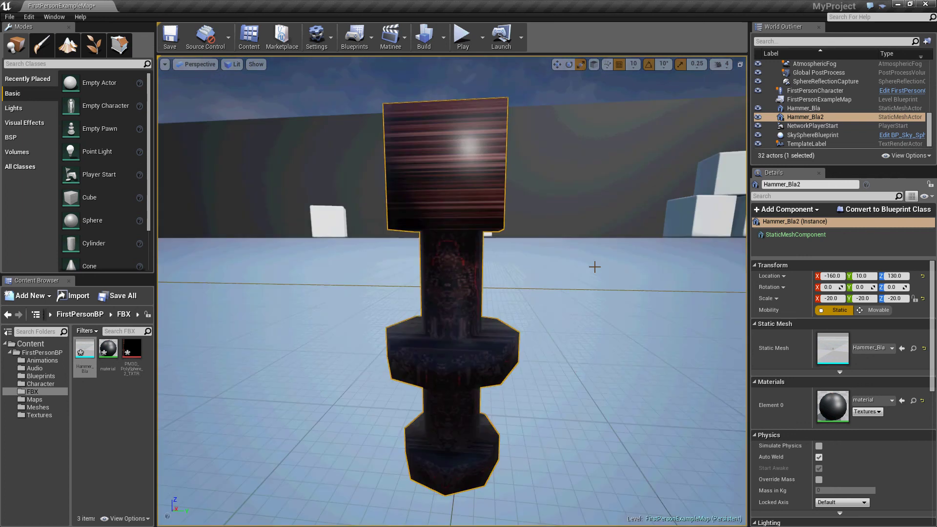
right_click_drag(585, 296, 567, 280)
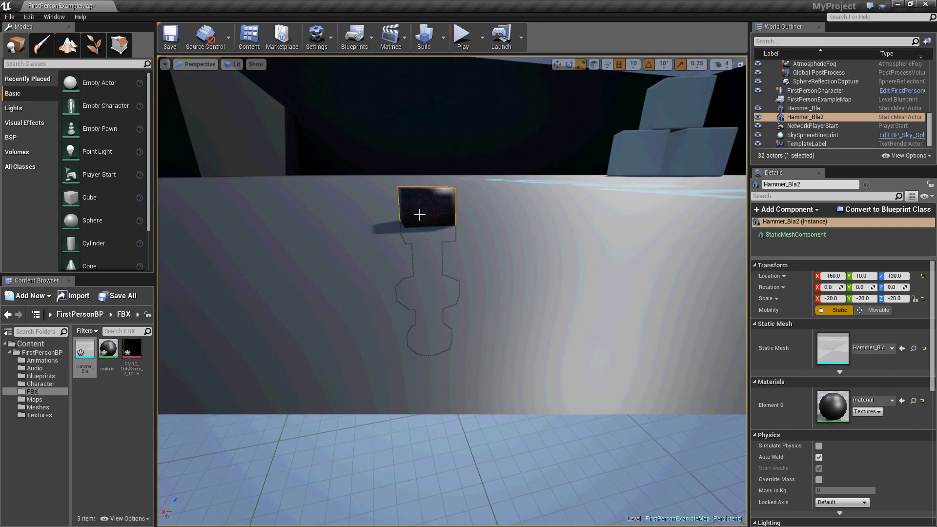
- Open the Hammer_Bla asset in the static mesh editor and frame the pillar to examine its texture and collision hull
left_click(89, 345)
double_click(88, 344)
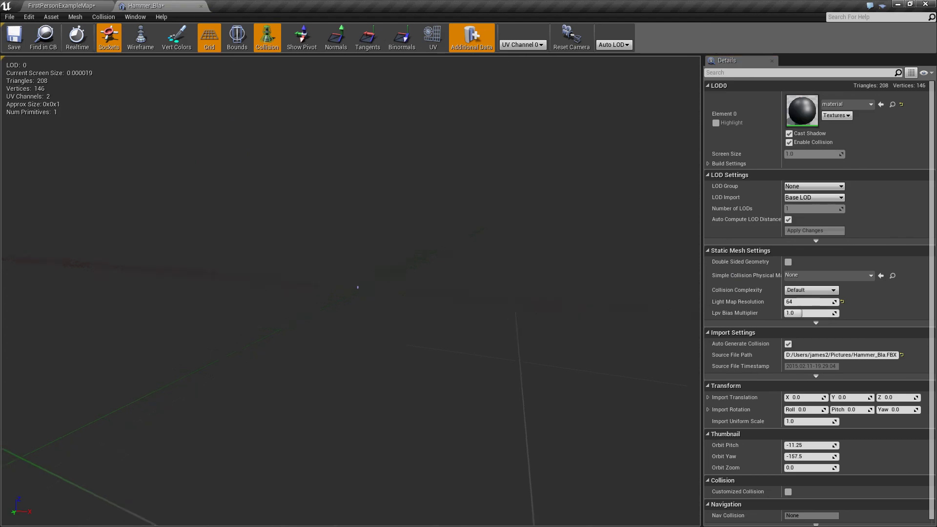
mouse_move(507, 246)
left_mouse_down()
mouse_move(517, 239)
mouse_move(521, 181)
mouse_move(506, 257)
left_mouse_up()
key("f")
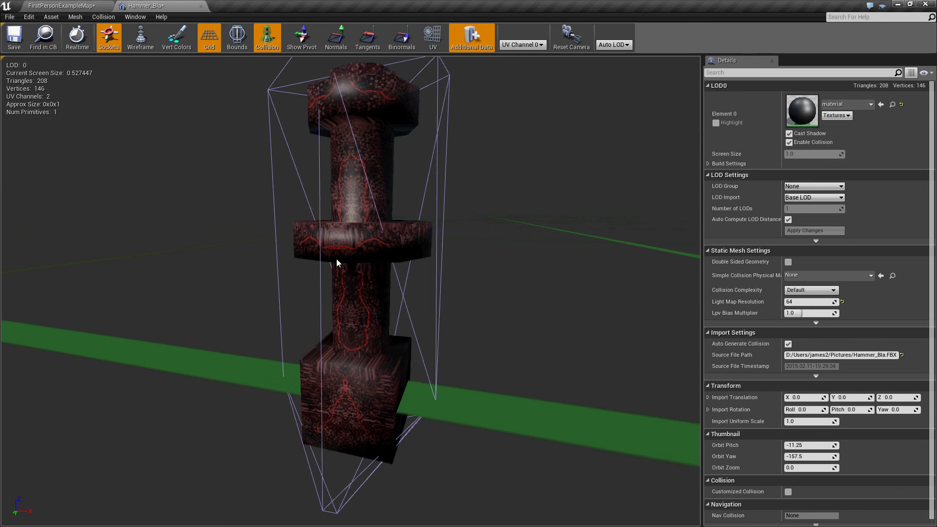
scroll(366, 244, "up", 2)
key("f")
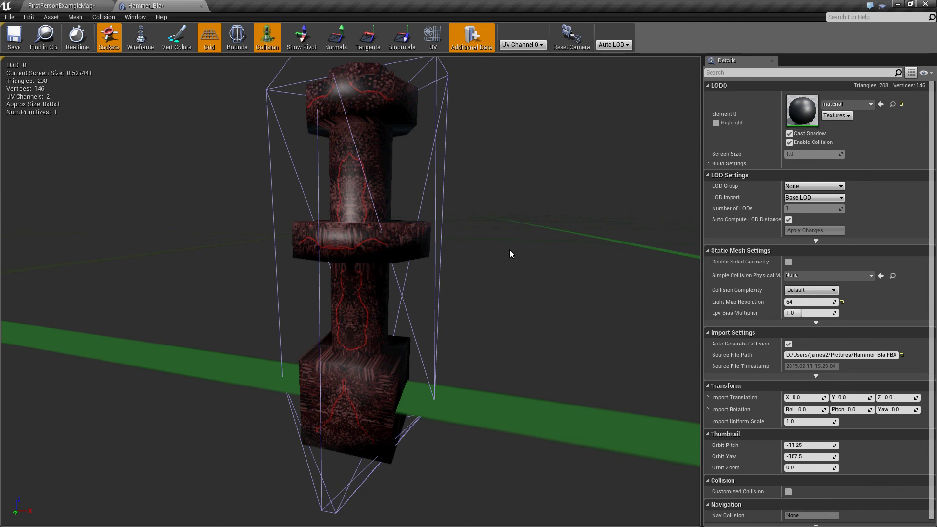